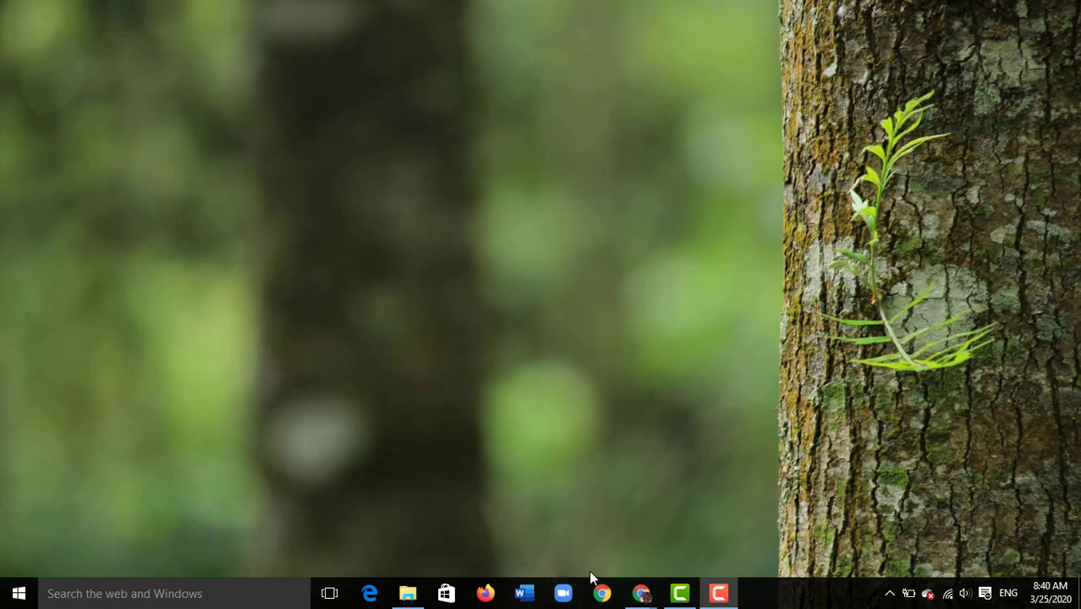
Open Chrome in a maximized window, switch to the personal Gmail account, and accept the updated terms of service notice.
{"action": "left_click", "coordinate": [600, 595]}
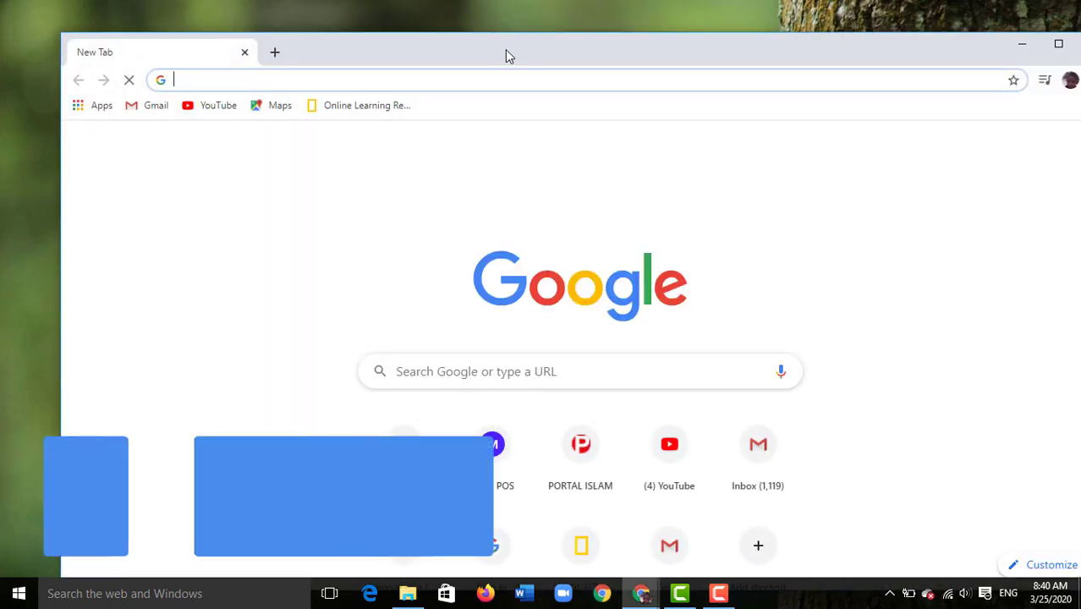
{"action": "left_click", "coordinate": [1058, 43]}
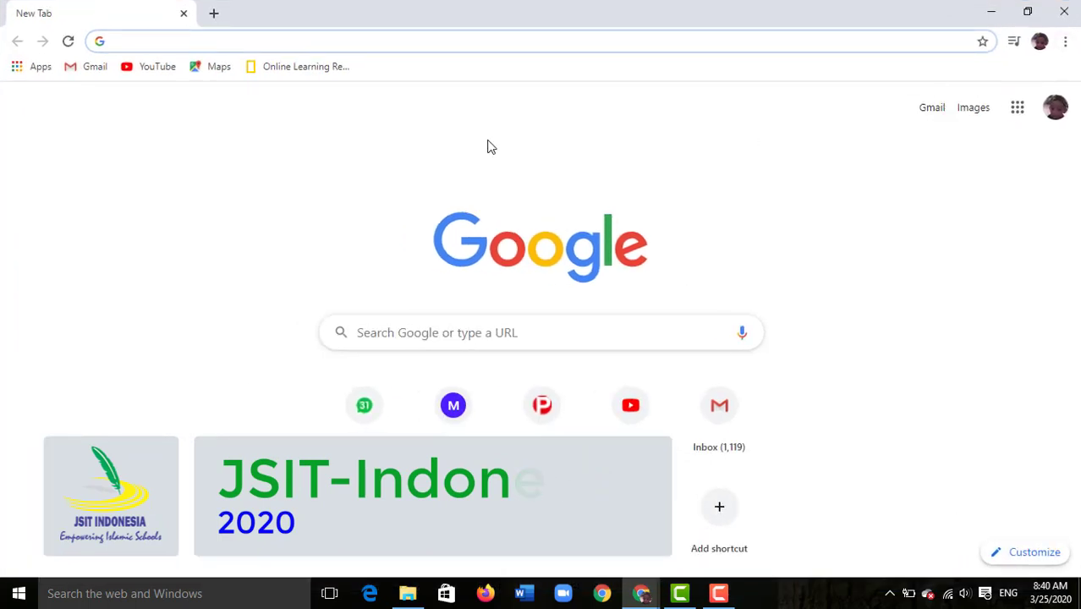
{"action": "left_click", "coordinate": [1058, 122]}
{"action": "left_click", "coordinate": [1058, 123]}
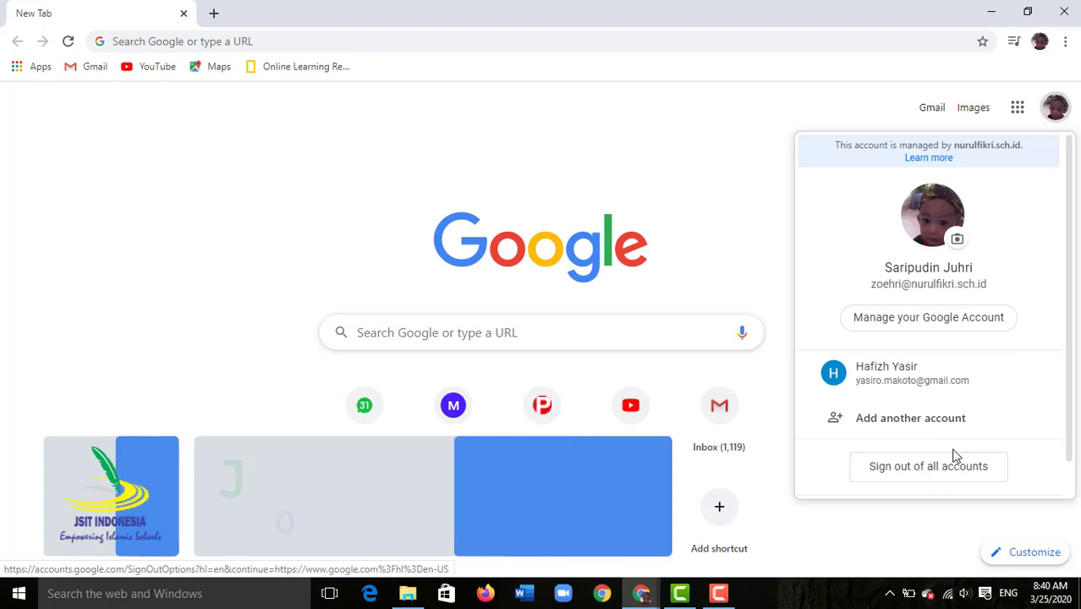
{"action": "left_click", "coordinate": [913, 383]}
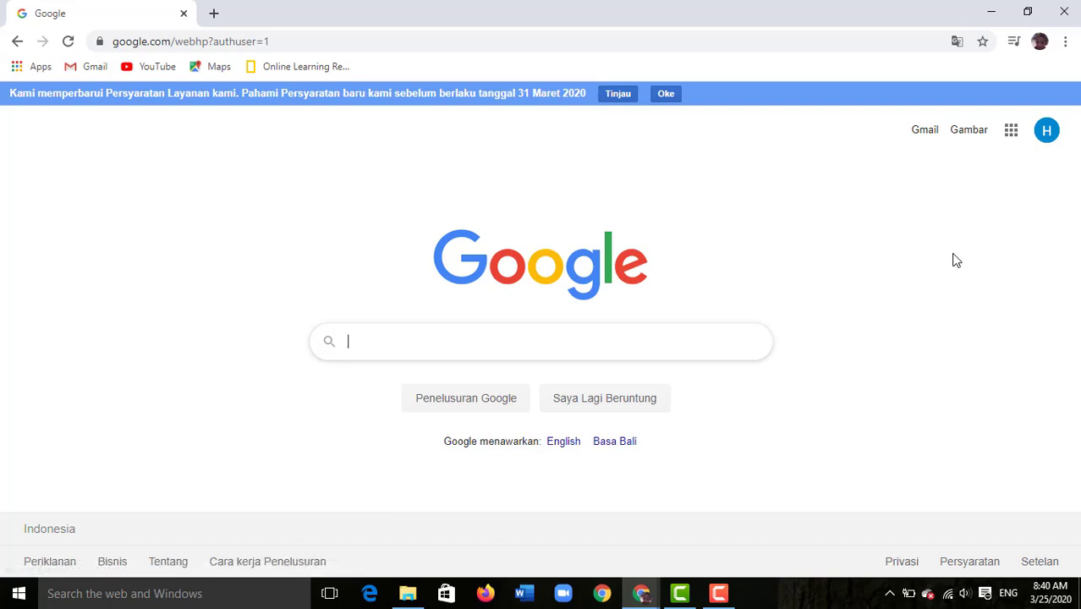
{"action": "left_click", "coordinate": [666, 96]}
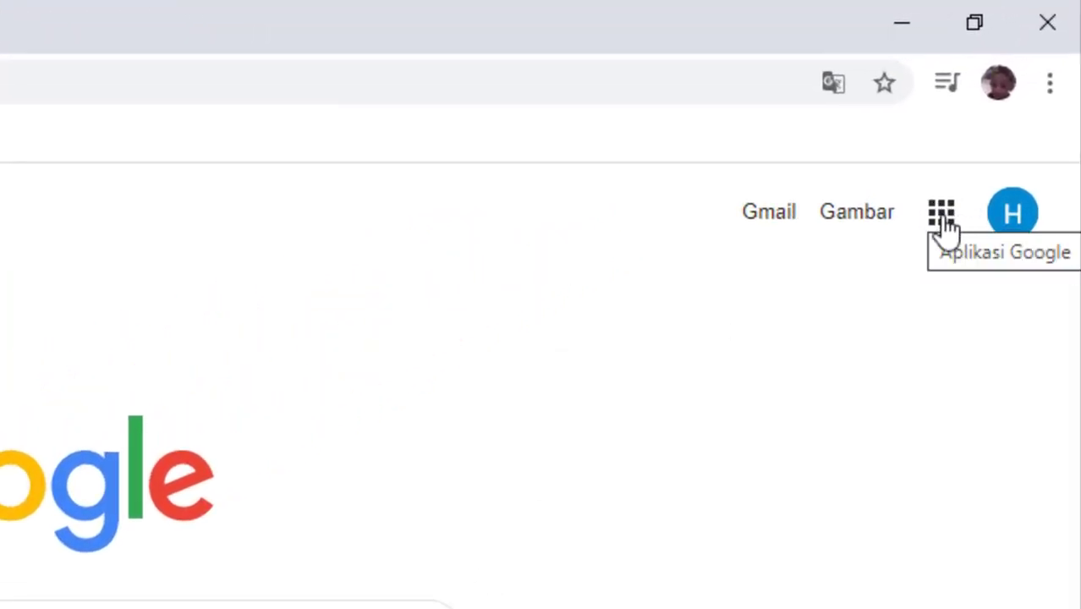
Open Google Classroom from the Google apps and continue with the selected account.
{"action": "left_click", "coordinate": [942, 213]}
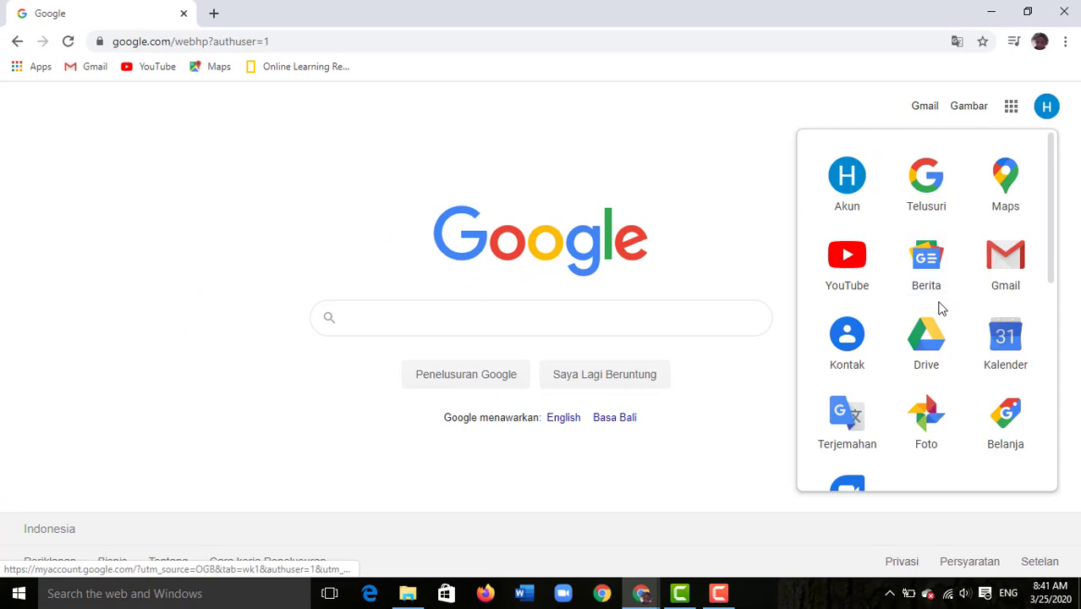
{"action": "scroll", "coordinate": [939, 305], "scroll_direction": "down", "scroll_amount": 4}
{"action": "scroll", "coordinate": [942, 311], "scroll_direction": "down", "scroll_amount": 2}
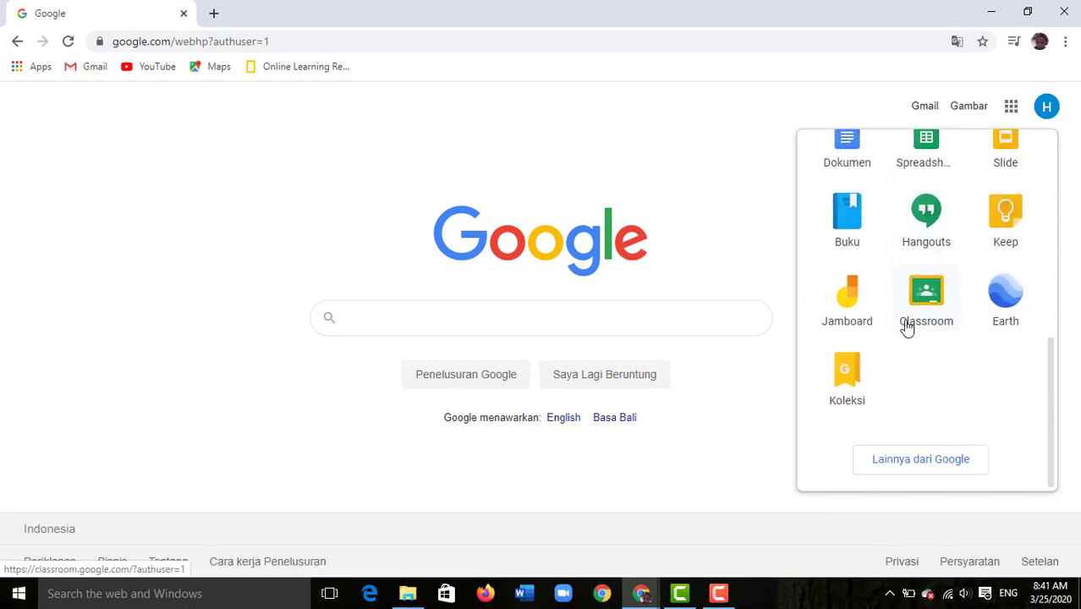
{"action": "left_click", "coordinate": [926, 300]}
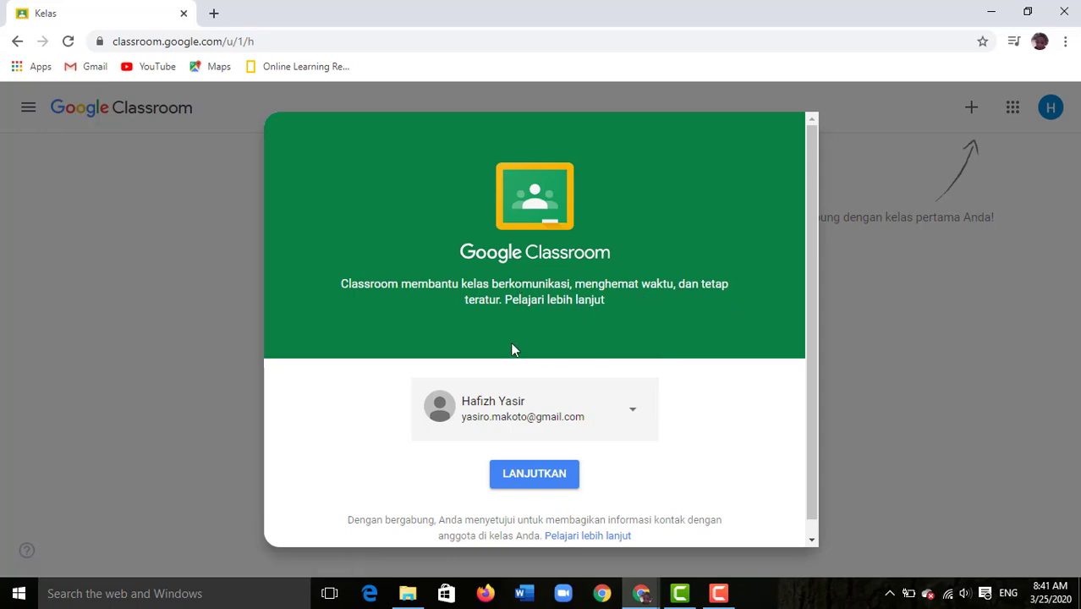
{"action": "left_click", "coordinate": [545, 482]}
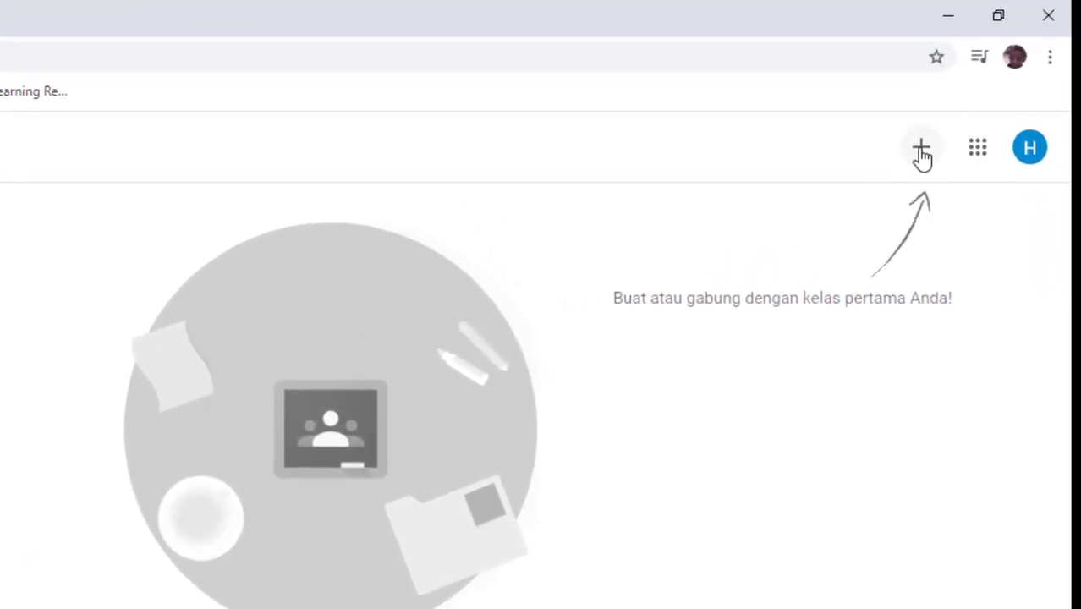
Start creating a class and accept the notice that Classroom is not being used at a school with students.
{"action": "left_click", "coordinate": [906, 165]}
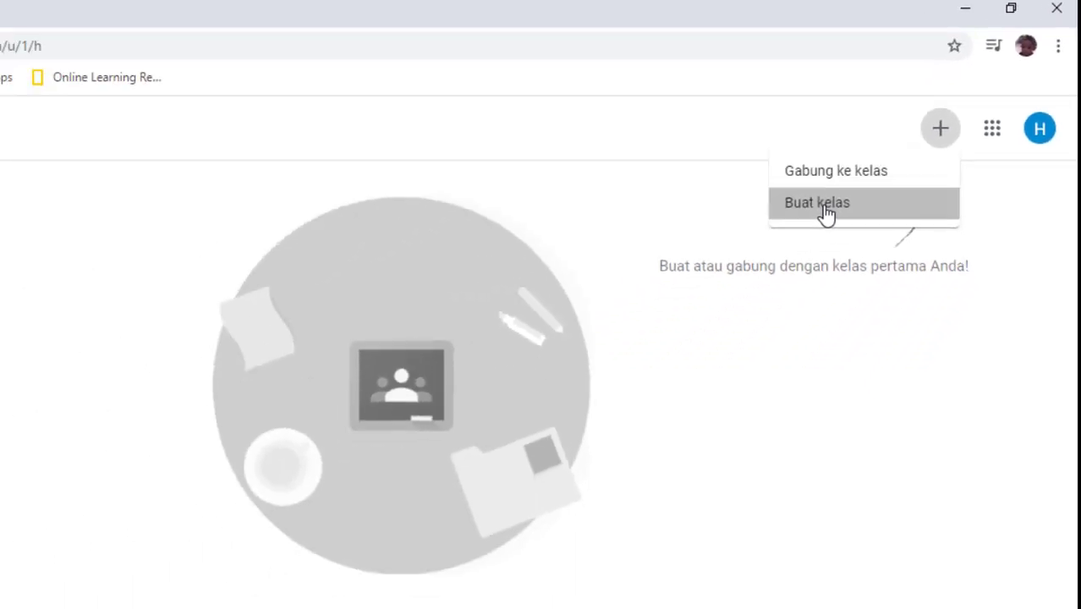
{"action": "left_click", "coordinate": [703, 313]}
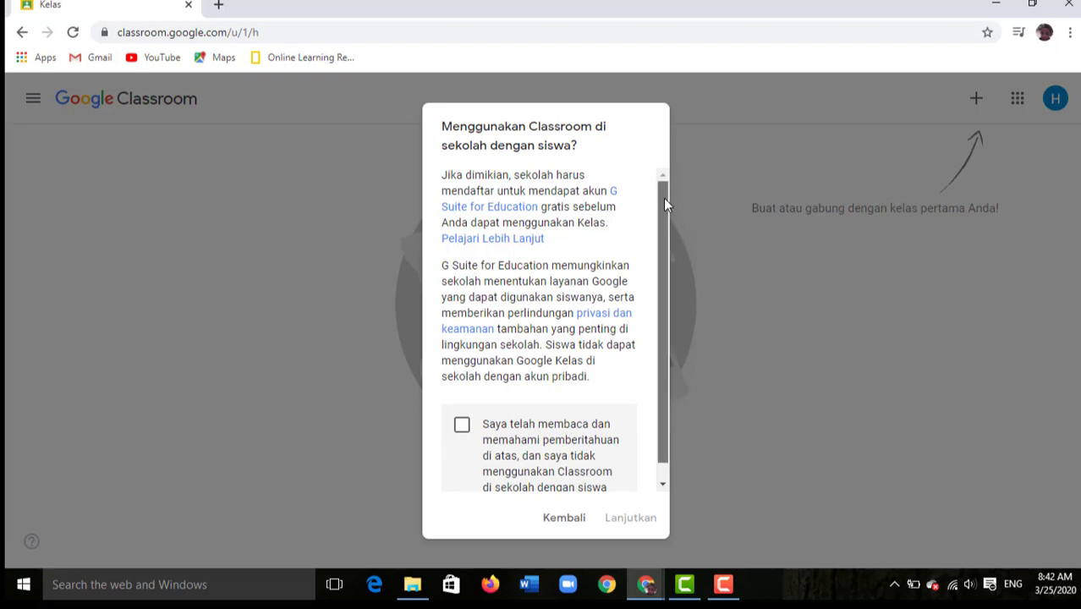
{"action": "mouse_move", "coordinate": [663, 203]}
{"action": "left_mouse_down"}
{"action": "mouse_move", "coordinate": [656, 297]}
{"action": "mouse_move", "coordinate": [660, 186]}
{"action": "left_mouse_up"}
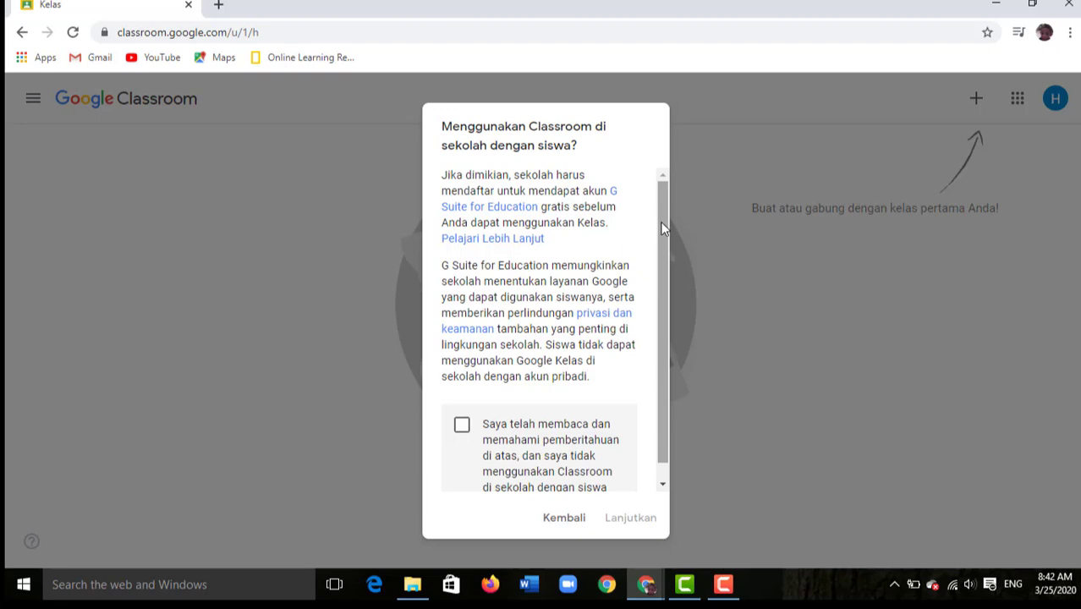
{"action": "scroll", "coordinate": [664, 218], "scroll_direction": "down", "scroll_amount": 1}
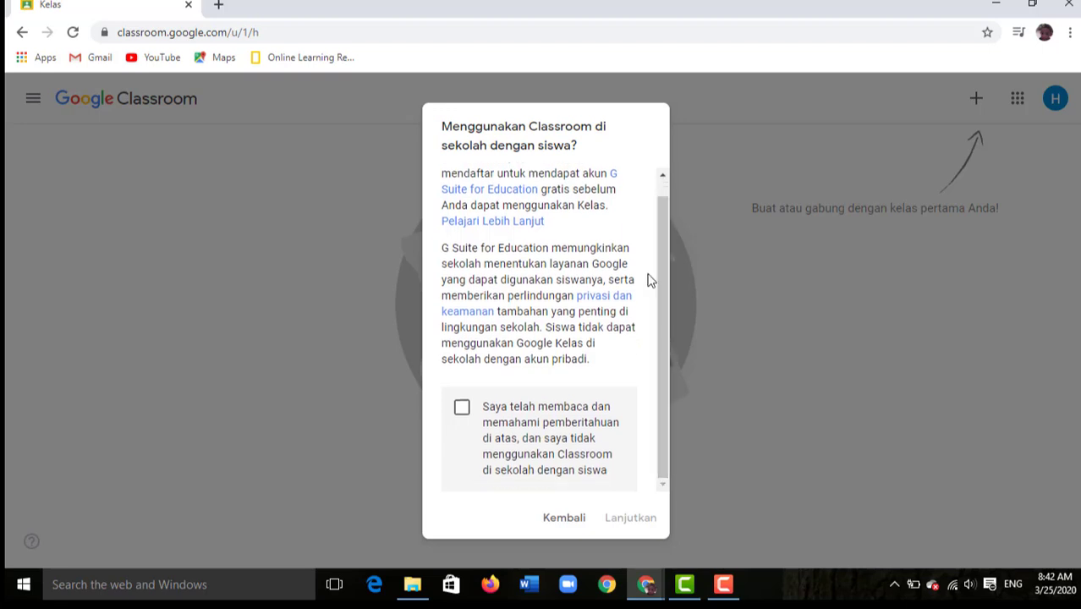
{"action": "left_click", "coordinate": [462, 410]}
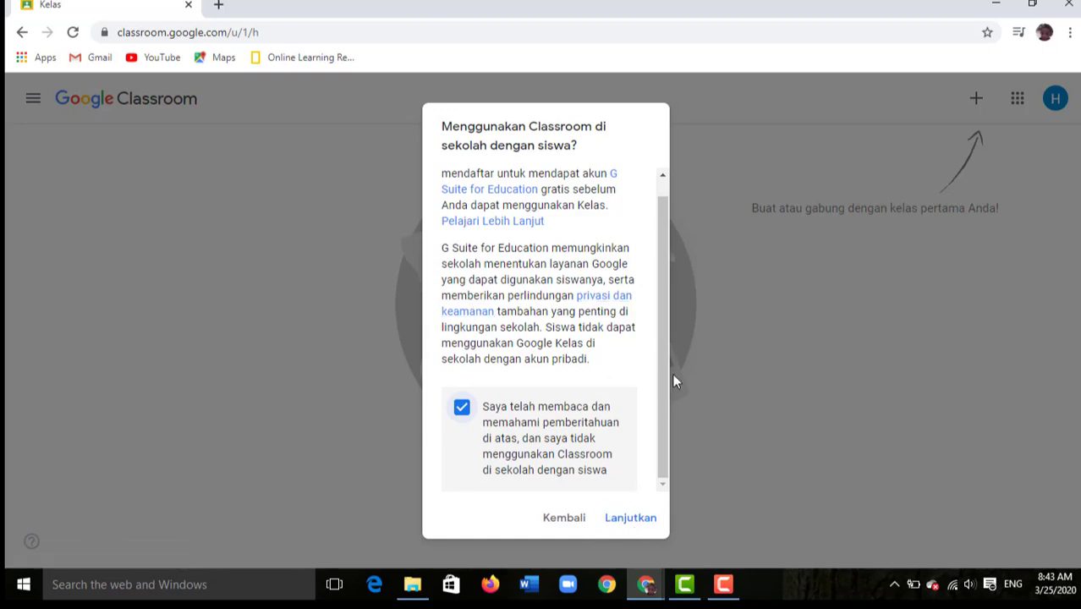
{"action": "left_click", "coordinate": [627, 526]}
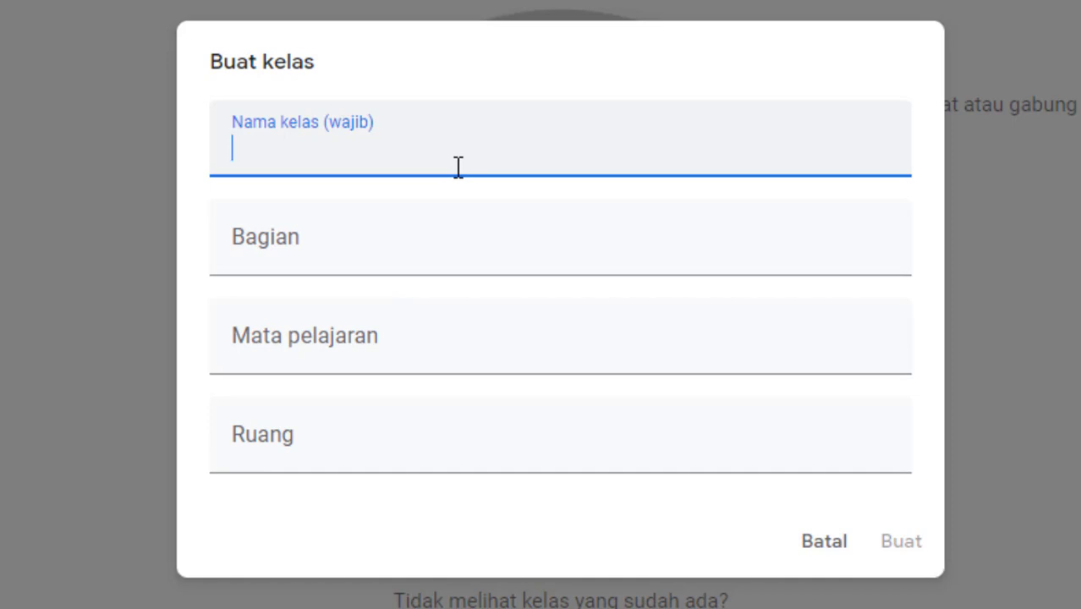
Enter "TIK Kelas X IPA" as the class name.
{"action": "type", "text": "K"}
{"action": "key", "text": "BackSpace"}
{"action": "type", "text": "T"}
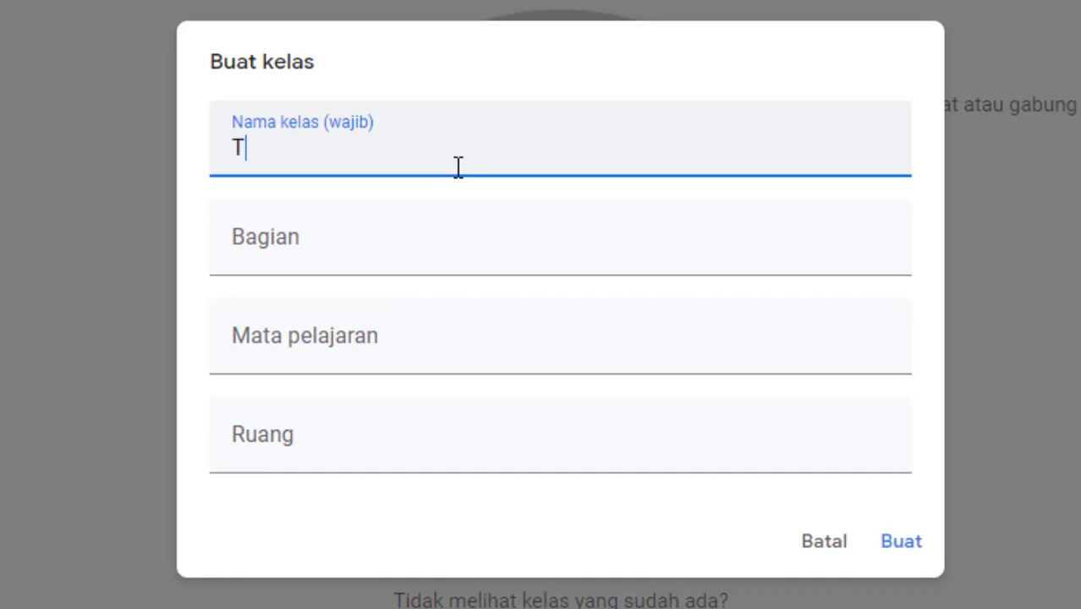
{"action": "type", "text": "IK"}
{"action": "type", "text": "Kelas "}
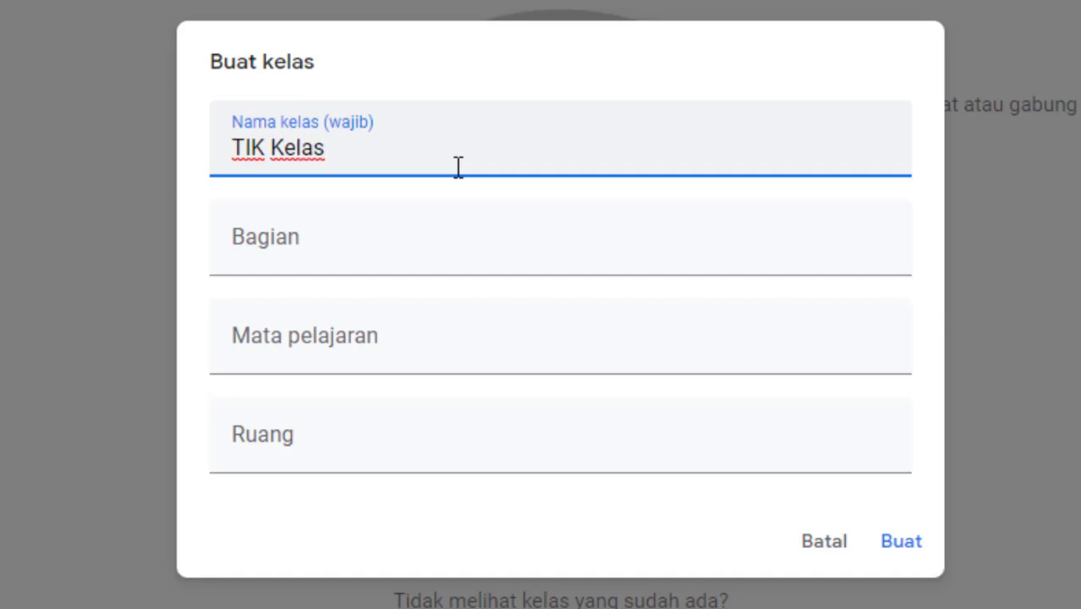
{"action": "type", "text": "X "}
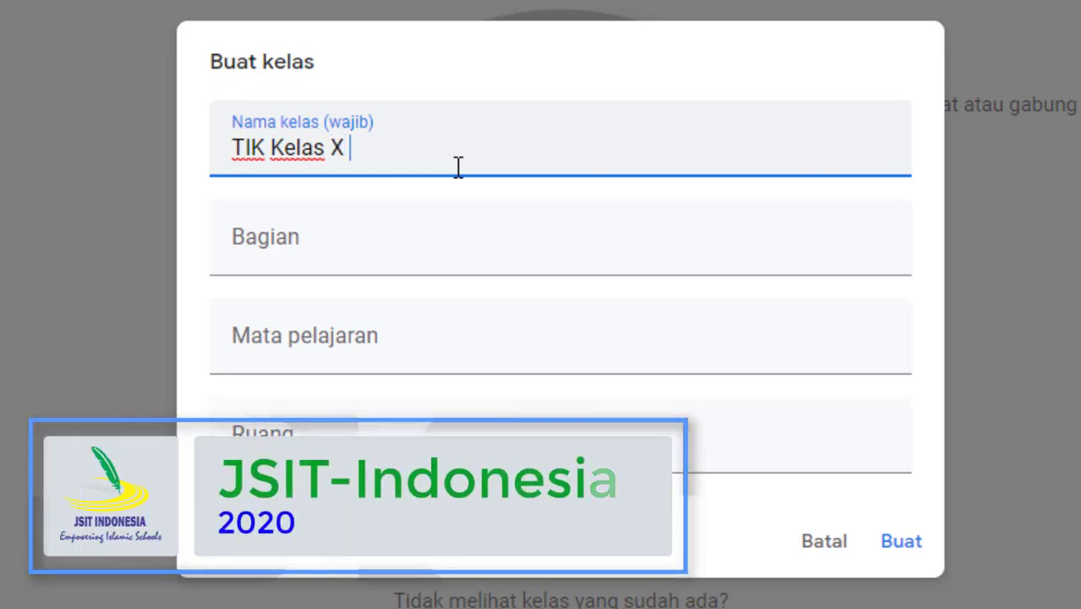
{"action": "type", "text": "IPA"}
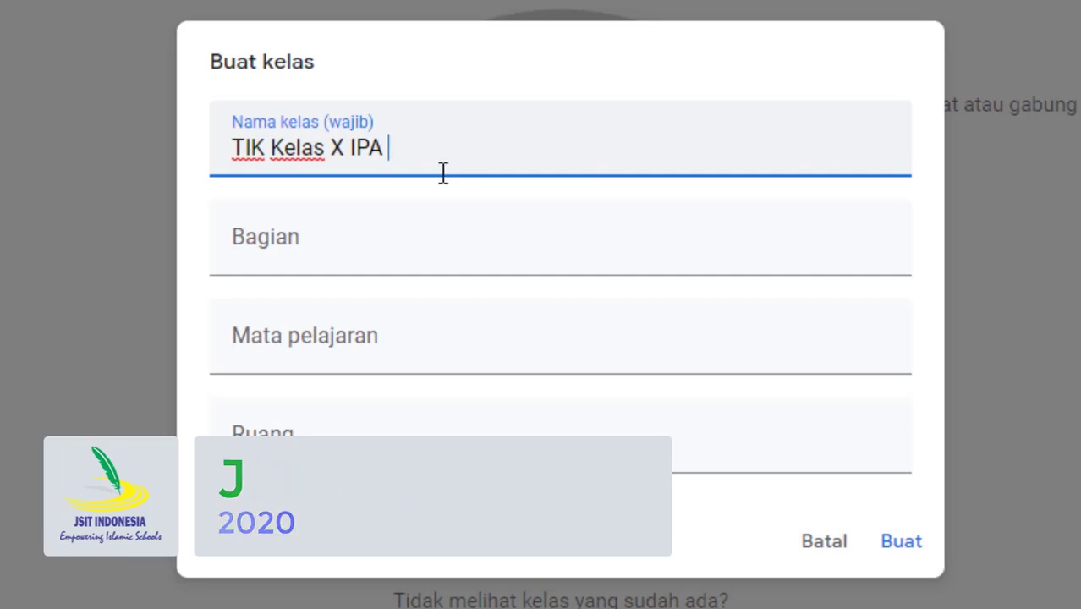
Set the class section (Bagian) to "TP 2020" and the subject (Mata pelajaran) to "TIK".
{"action": "left_click", "coordinate": [320, 242]}
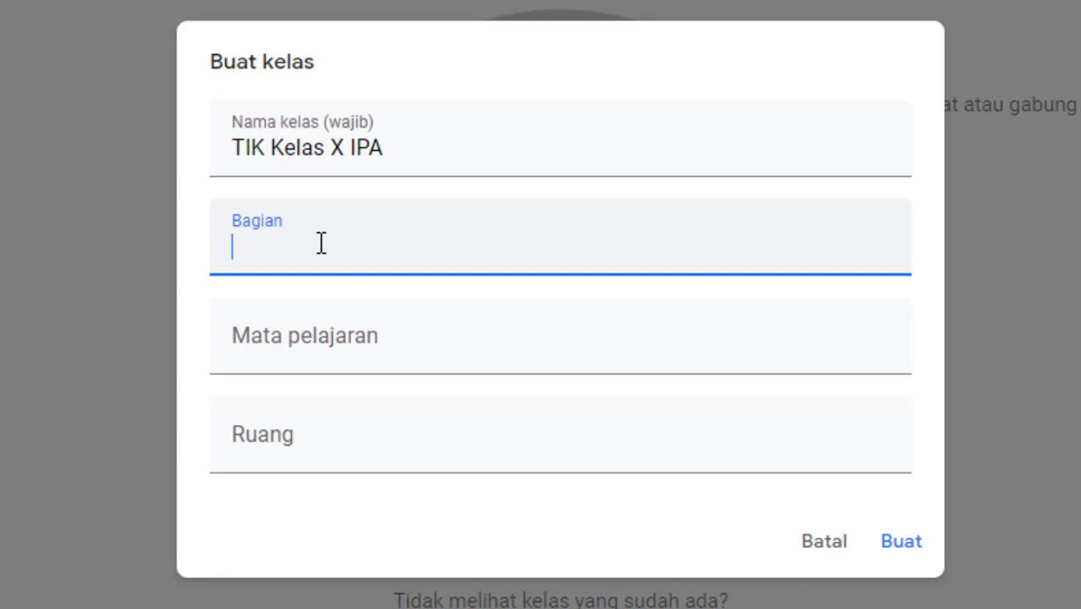
{"action": "type", "text": "TP 2020"}
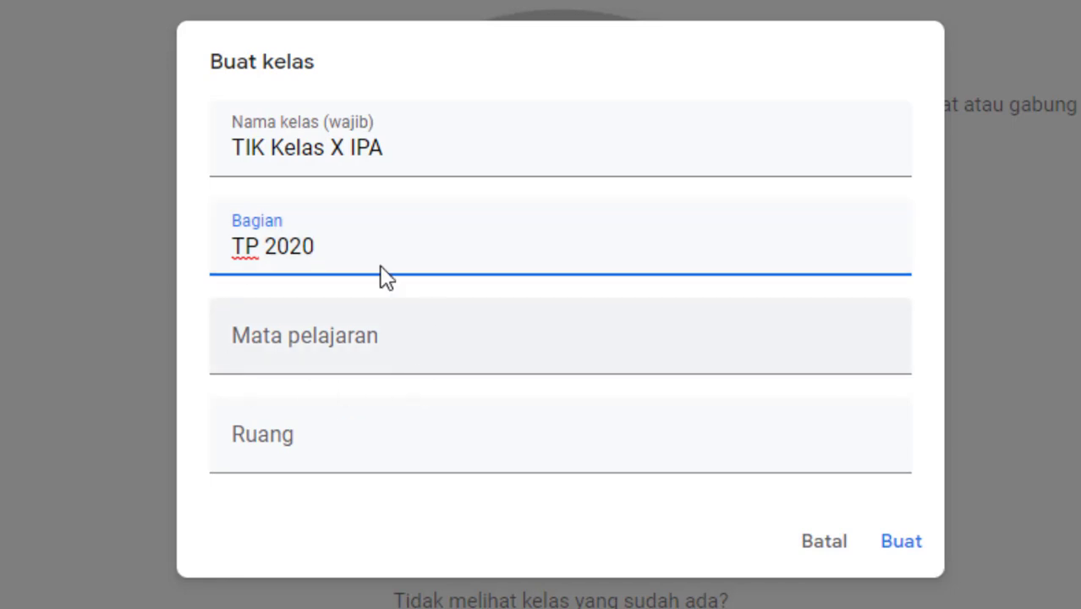
{"action": "left_click", "coordinate": [406, 347]}
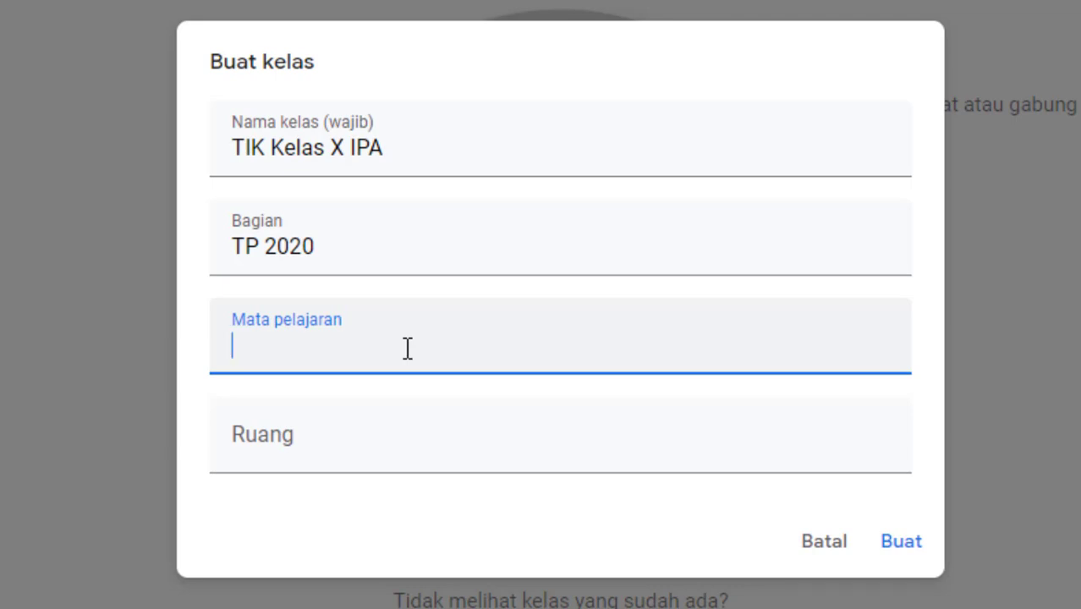
{"action": "type", "text": "TIK"}
Remove "TIK" from the class name so it reads "Kelas X IPA", leaving the room (Ruang) blank.
{"action": "left_click", "coordinate": [272, 158]}
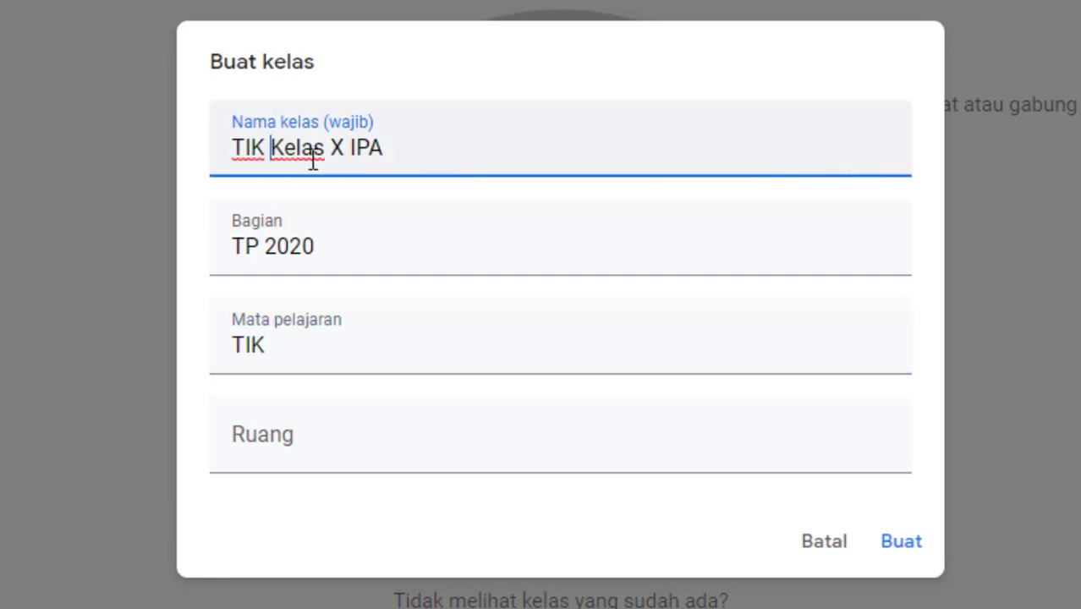
{"action": "key", "text": "BackSpace"}
{"action": "key", "text": "BackSpace"}
{"action": "key", "text": "BackSpace"}
{"action": "key", "text": "BackSpace"}
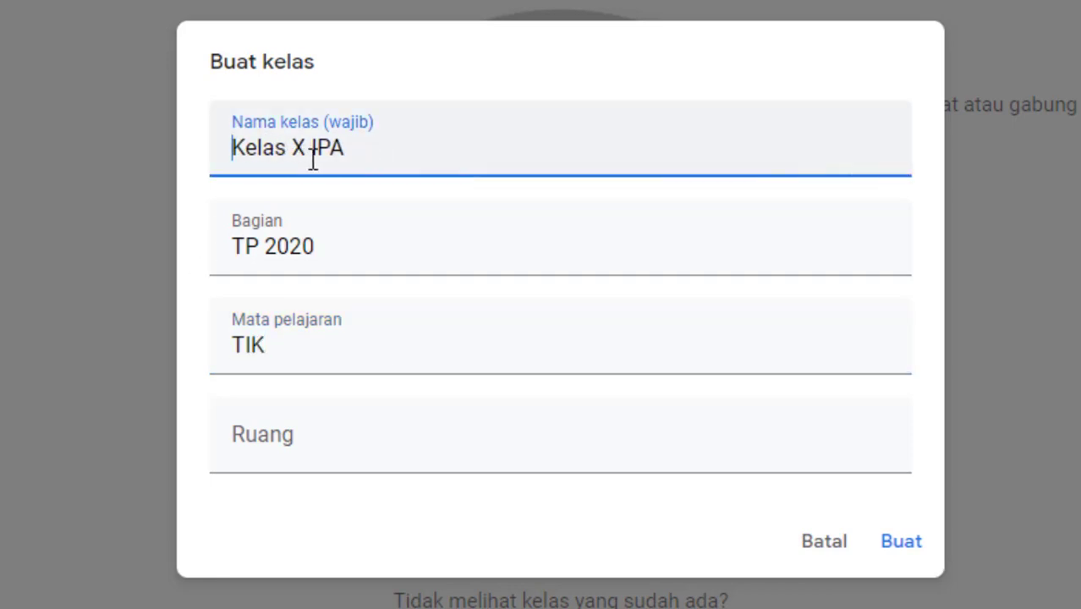
{"action": "left_click", "coordinate": [391, 152]}
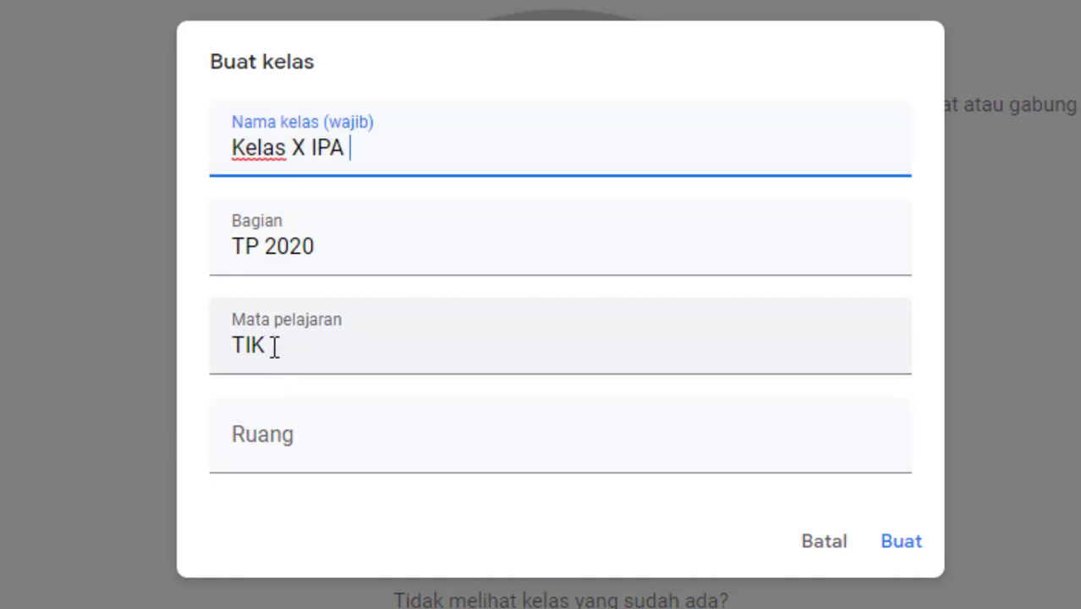
{"action": "left_click", "coordinate": [306, 441]}
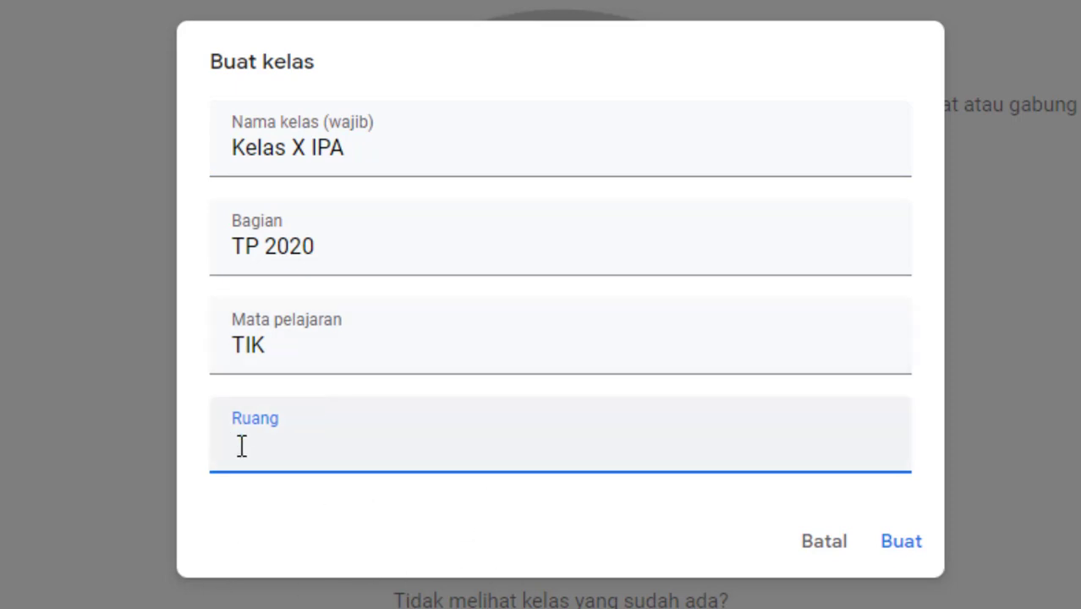
Append "- Bp." and the teacher's name to the class name, create the class, and dismiss the What's new notice.
{"action": "left_click", "coordinate": [384, 146]}
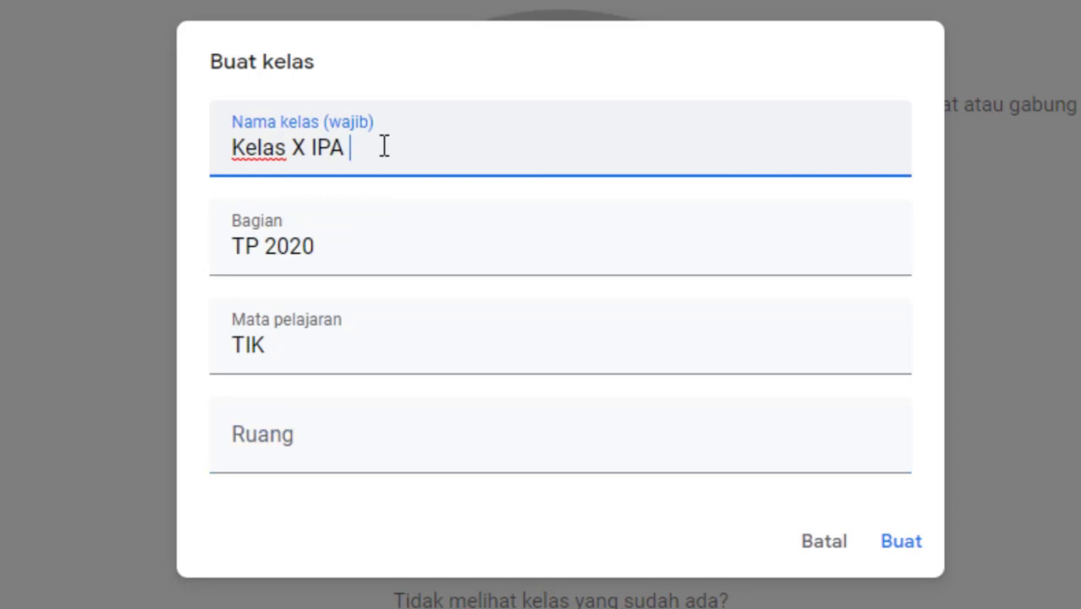
{"action": "type", "text": "- Syarif"}
{"action": "left_click", "coordinate": [388, 149]}
{"action": "type", "text": "Bp."}
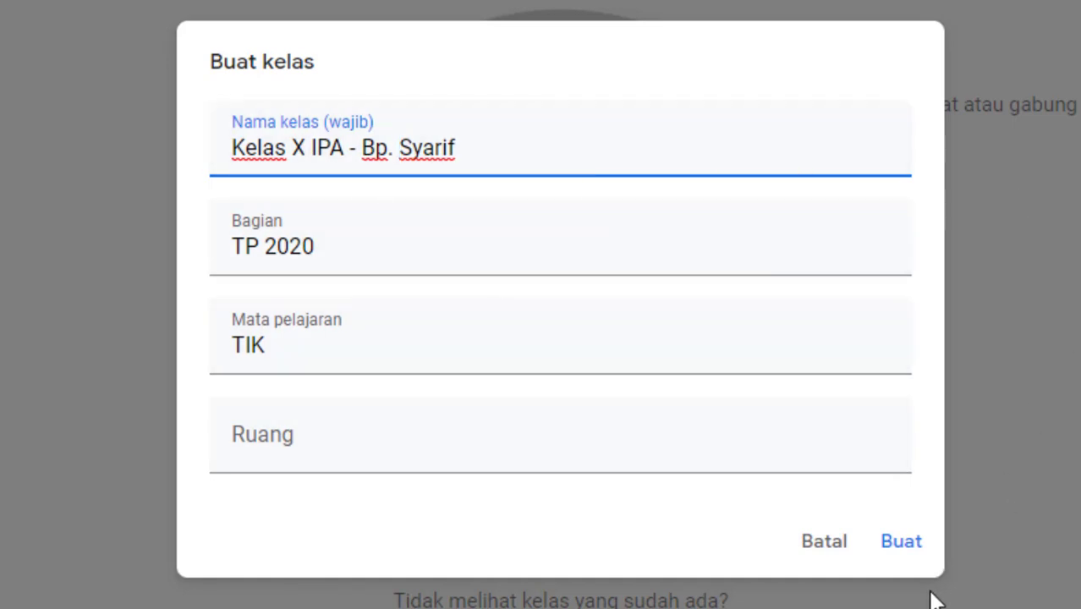
{"action": "left_click", "coordinate": [905, 544]}
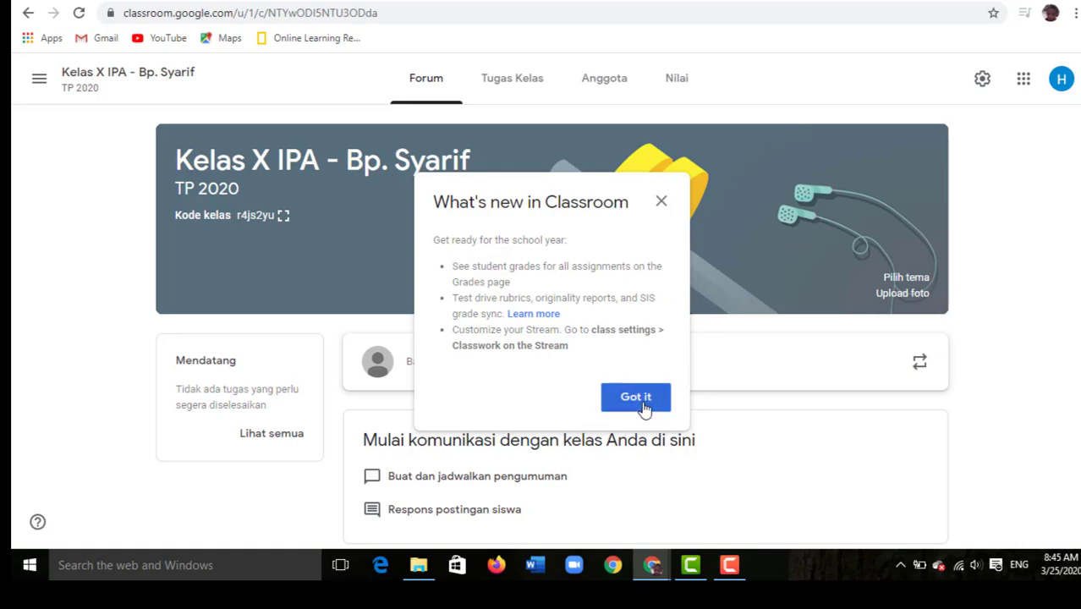
{"action": "left_click", "coordinate": [644, 408]}
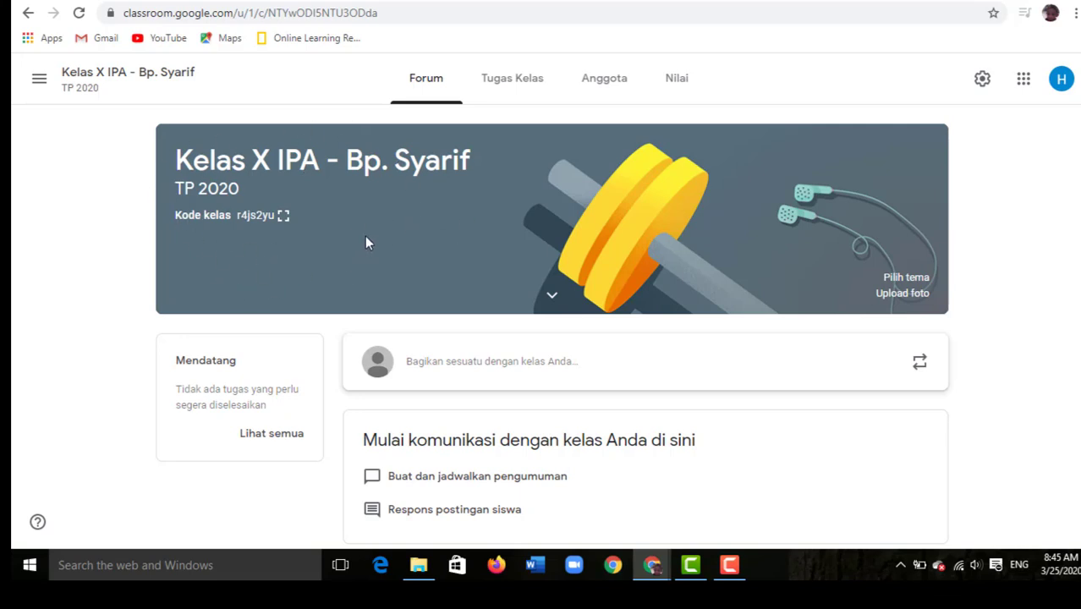
Go from the class page to the Kelas overview that lists all classes.
{"action": "left_click", "coordinate": [39, 78]}
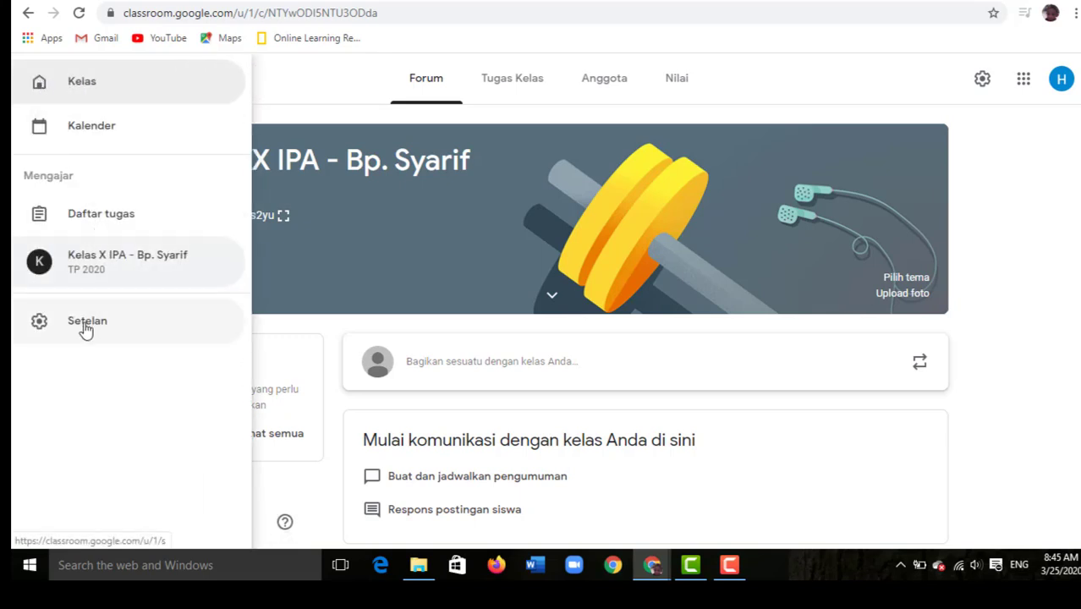
{"action": "left_click", "coordinate": [113, 275]}
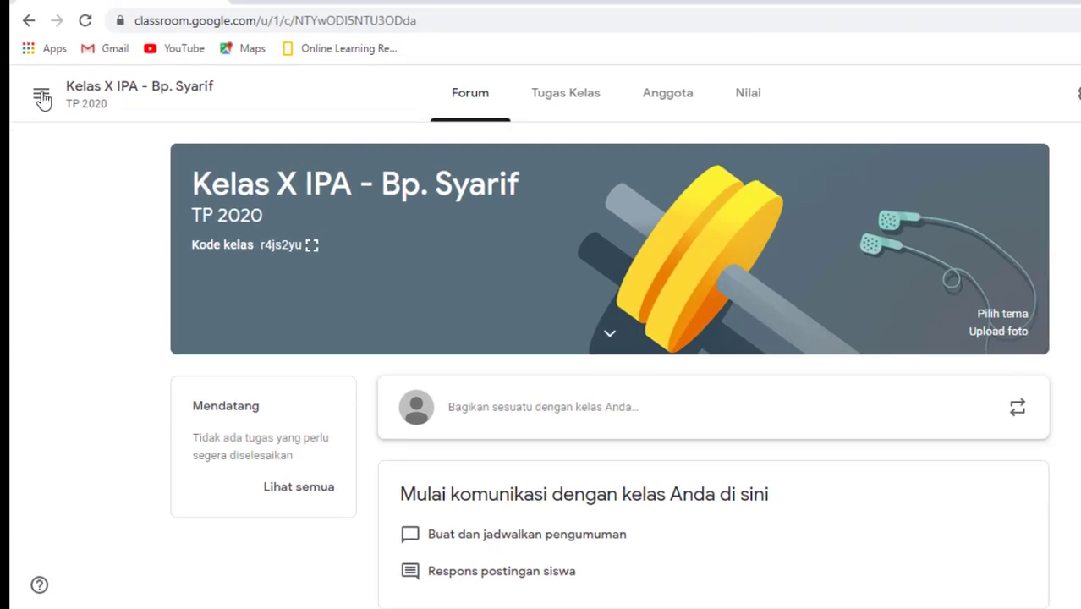
{"action": "left_click", "coordinate": [39, 78]}
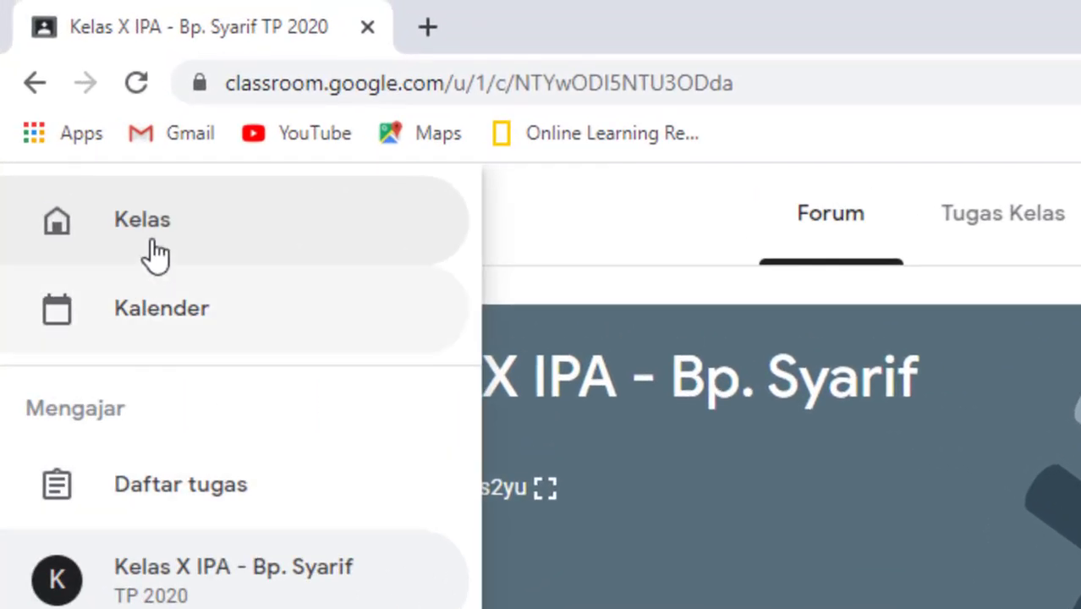
{"action": "left_click", "coordinate": [145, 224]}
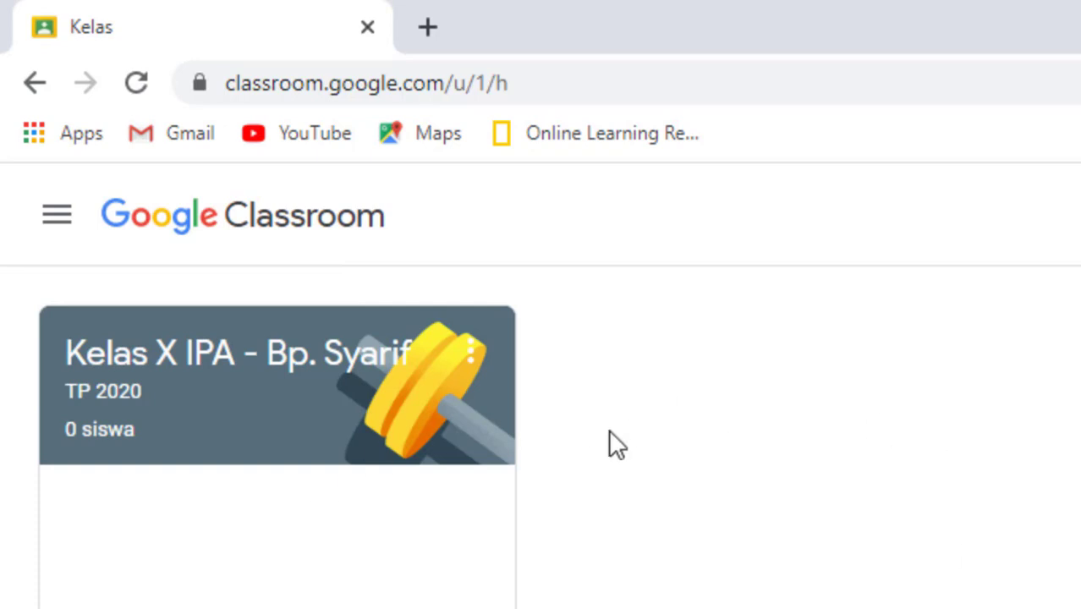
Edit the class so its name begins with "TIK" before "Kelas X IPA", and save the change.
{"action": "left_click", "coordinate": [472, 349]}
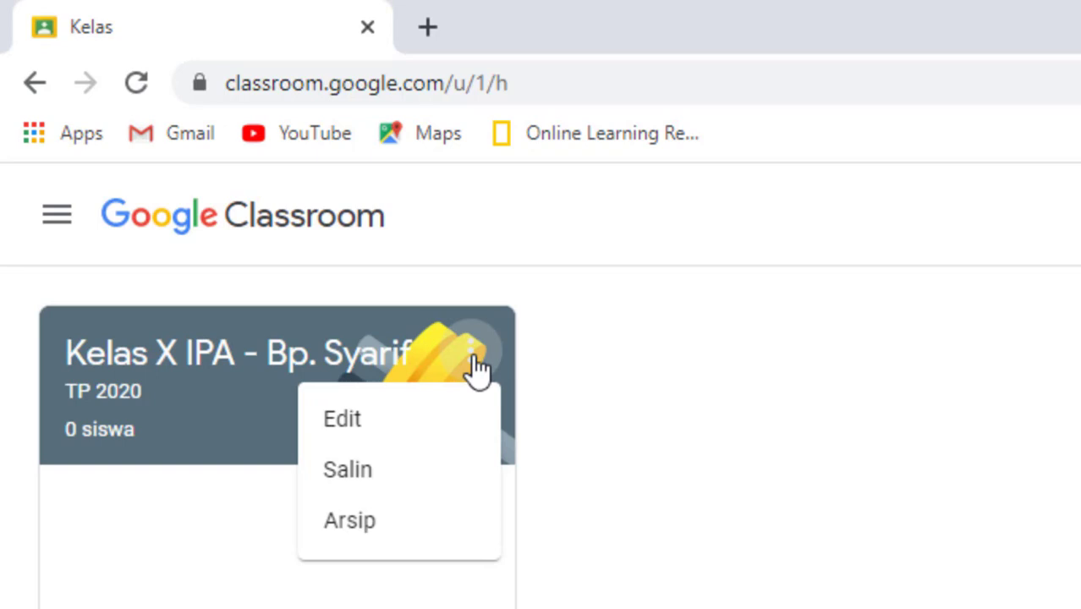
{"action": "left_click", "coordinate": [377, 423]}
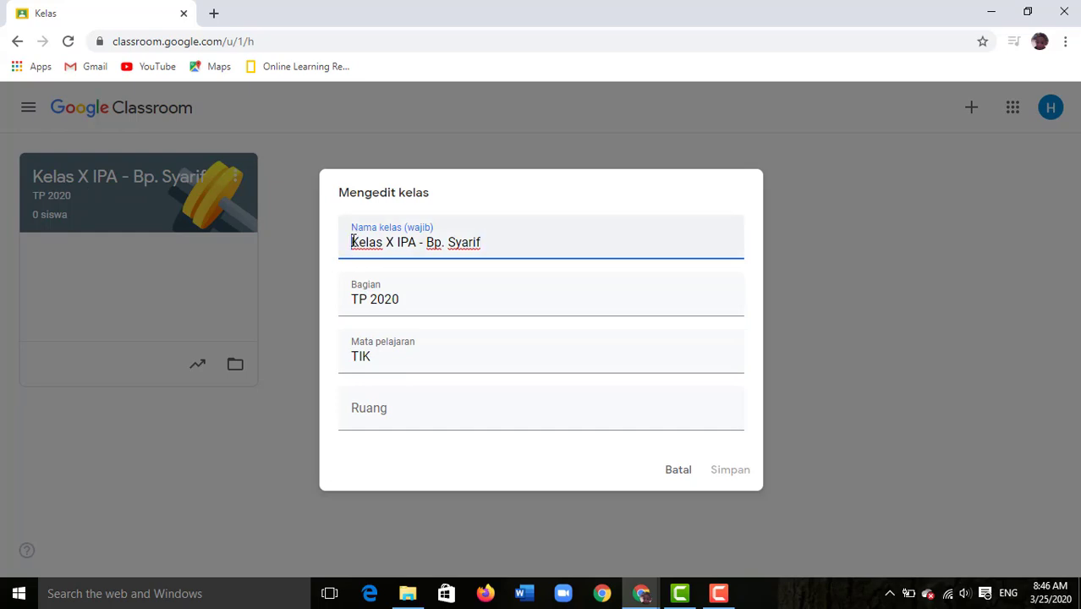
{"action": "type", "text": "TIK"}
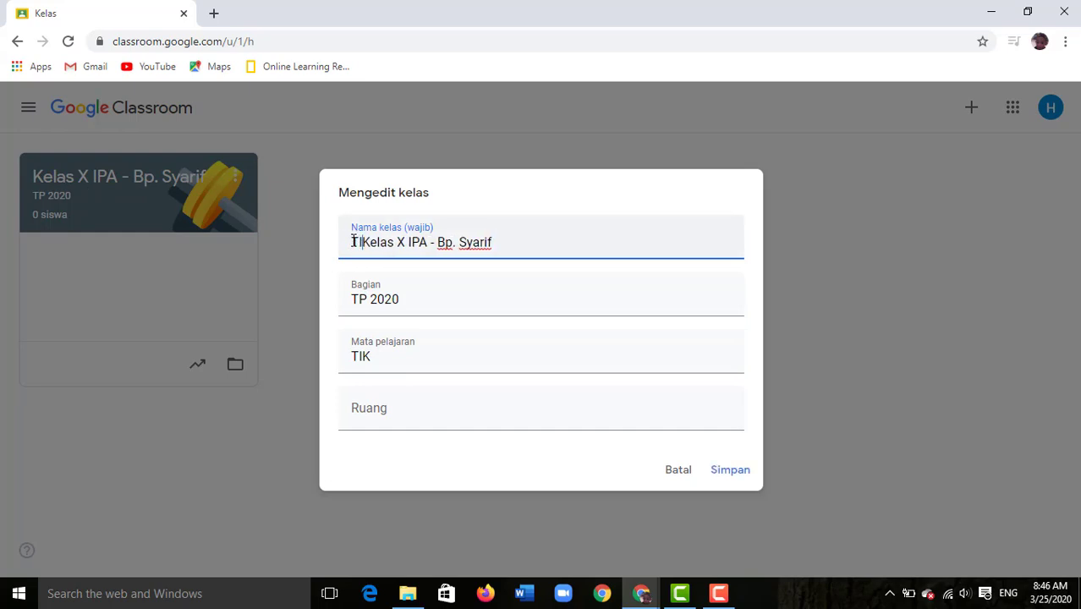
{"action": "type", "text": "n"}
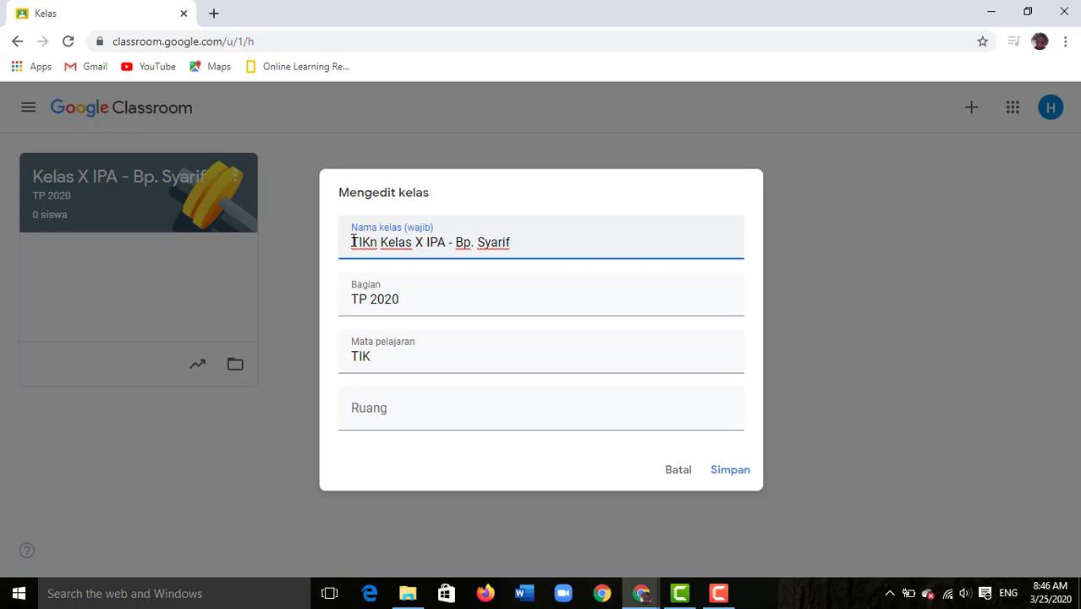
{"action": "key", "text": "BackSpace"}
{"action": "key", "text": "BackSpace"}
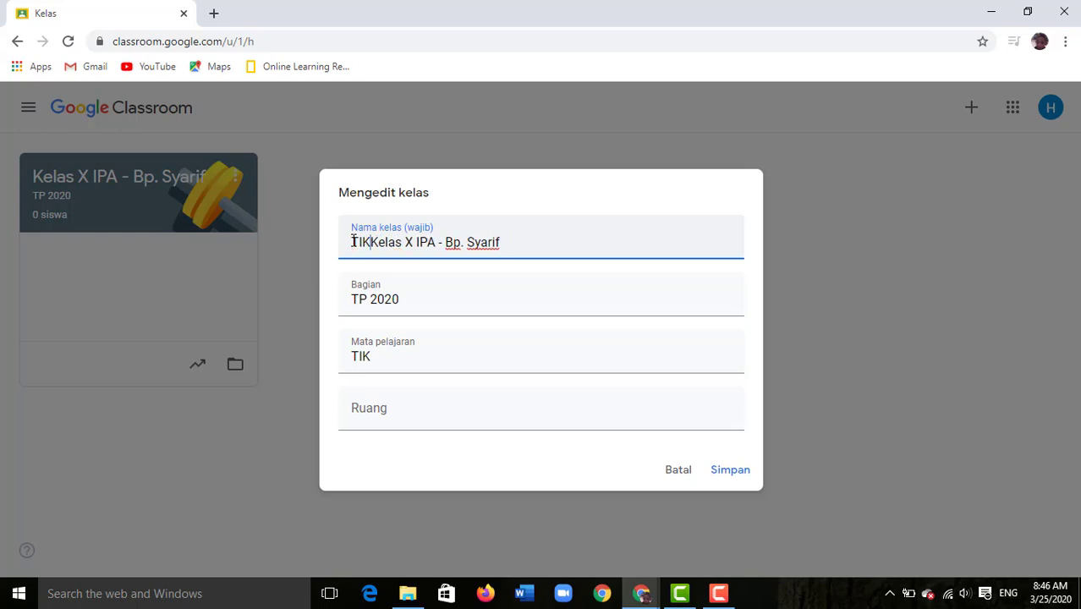
{"action": "left_click", "coordinate": [745, 479]}
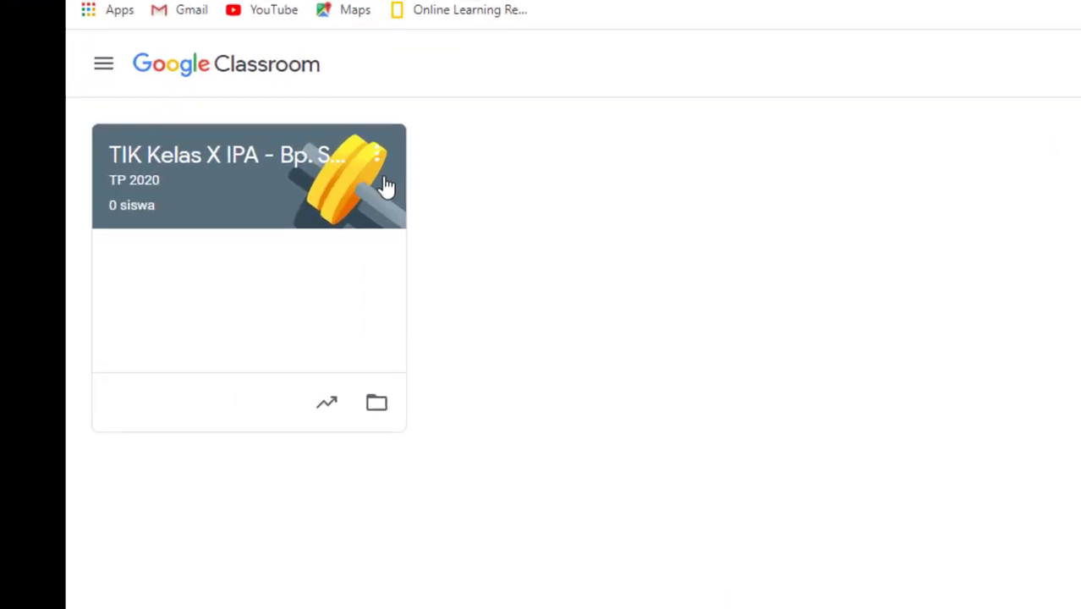
Review the class card's Edit, Salin and Arsip options without choosing any.
{"action": "left_click", "coordinate": [376, 156]}
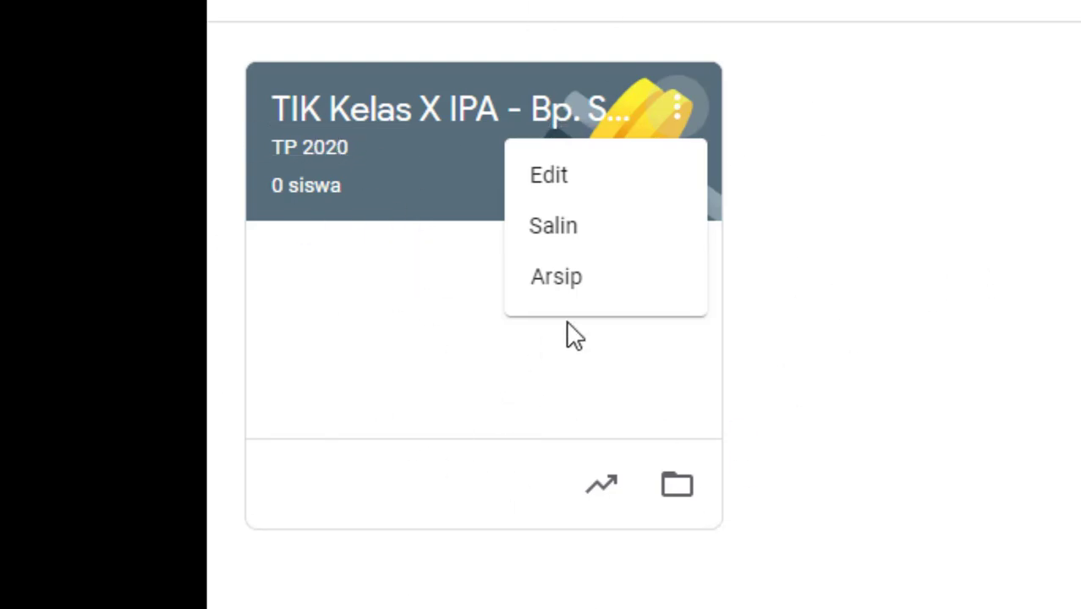
{"action": "left_click", "coordinate": [819, 283]}
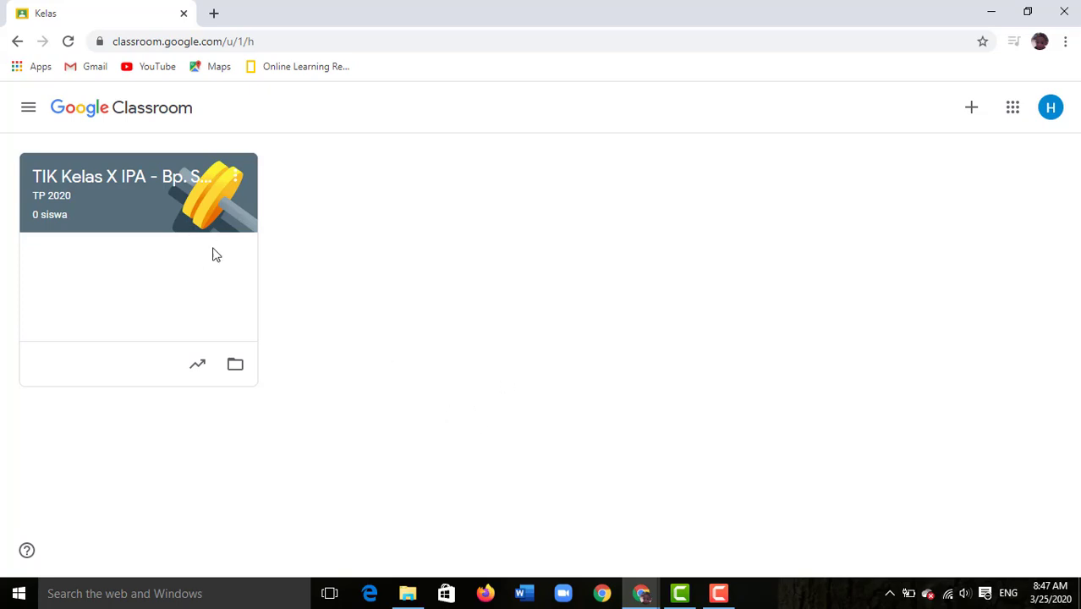
{"action": "left_click", "coordinate": [236, 179]}
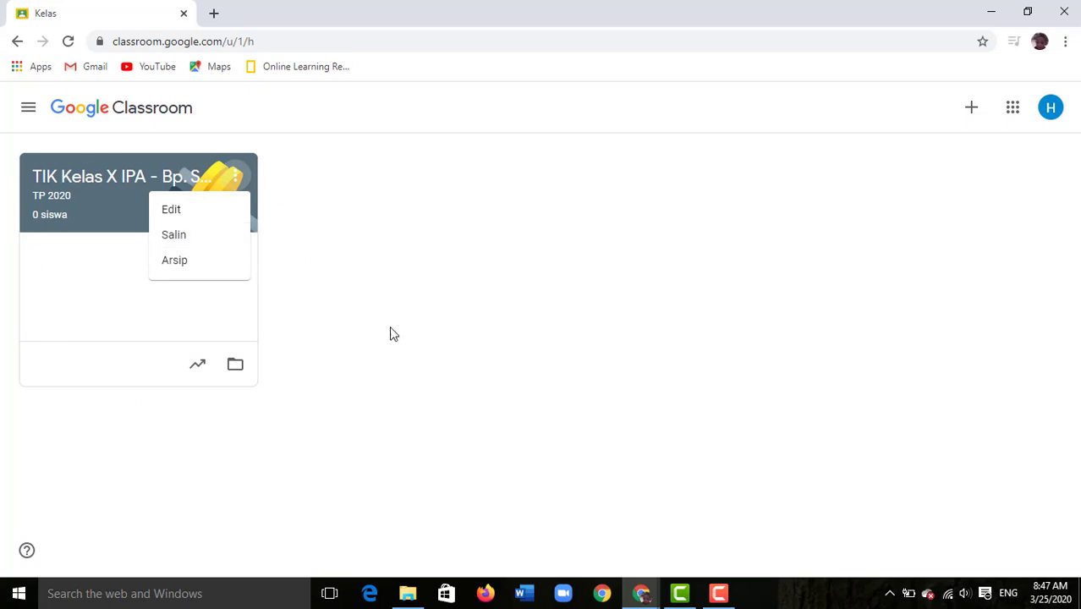
{"action": "left_click", "coordinate": [366, 329]}
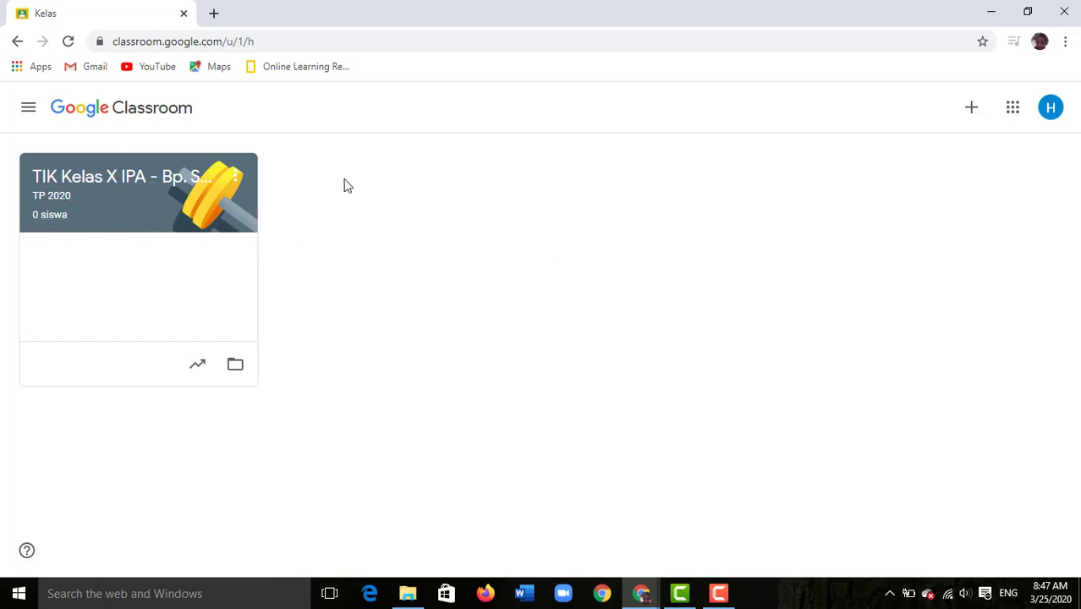
Open the TIK Kelas X IPA class and examine the Forum's announcement form, dismissing the notice about posting now or scheduling.
{"action": "left_click", "coordinate": [106, 200]}
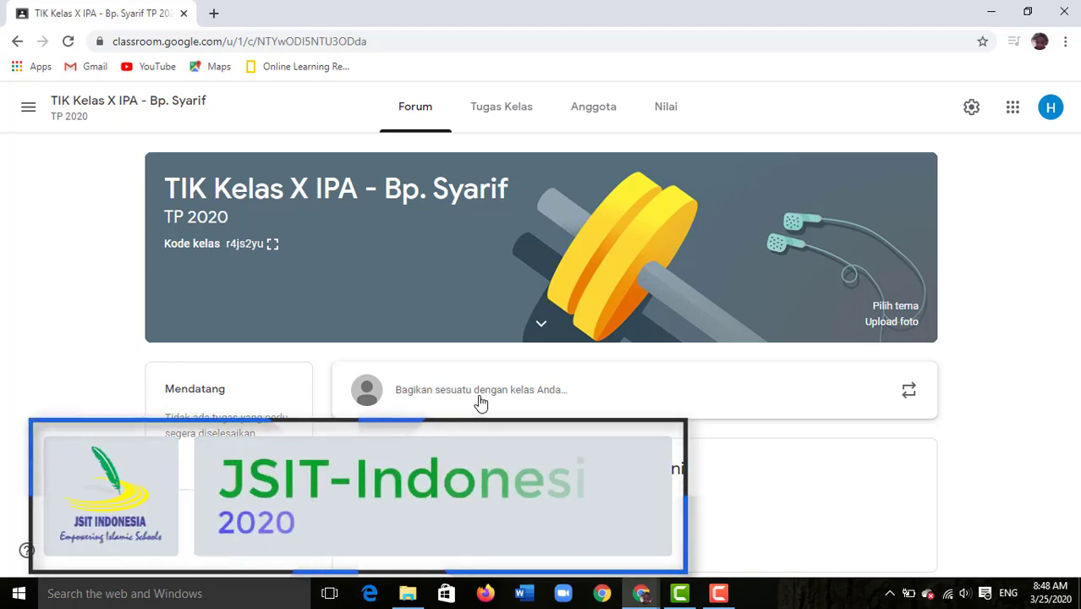
{"action": "left_click", "coordinate": [479, 403]}
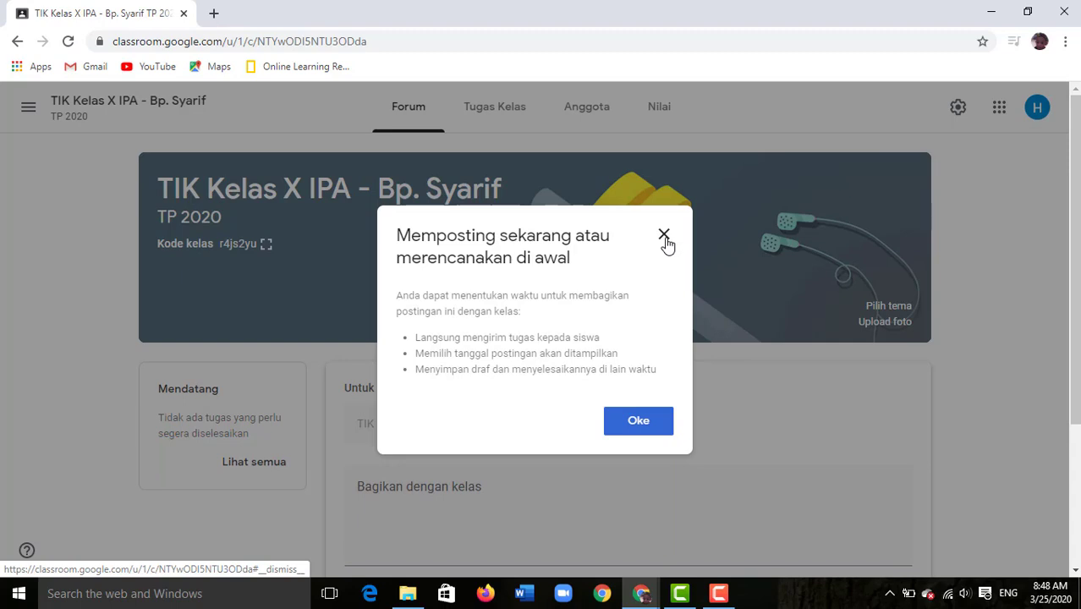
{"action": "left_click", "coordinate": [664, 236]}
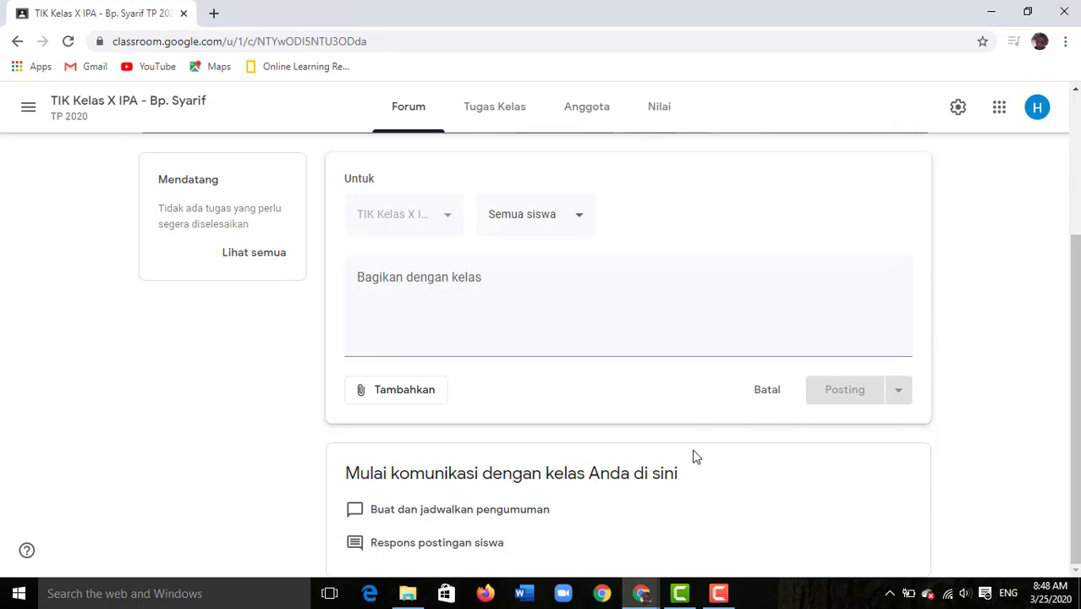
{"action": "scroll", "coordinate": [479, 474], "scroll_direction": "up", "scroll_amount": 3}
{"action": "scroll", "coordinate": [483, 466], "scroll_direction": "down", "scroll_amount": 2}
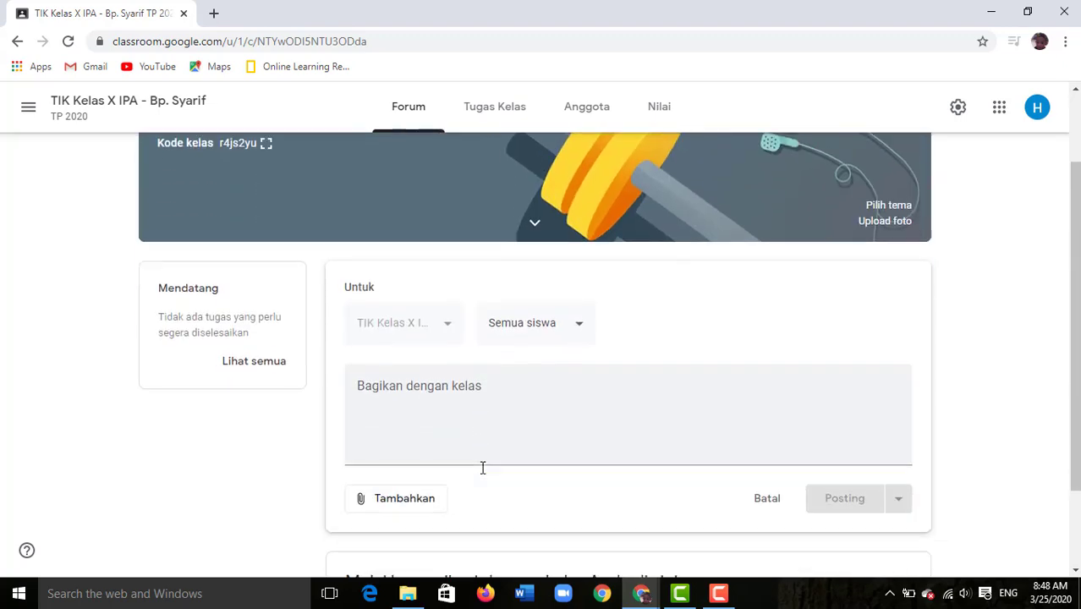
{"action": "left_click", "coordinate": [510, 328]}
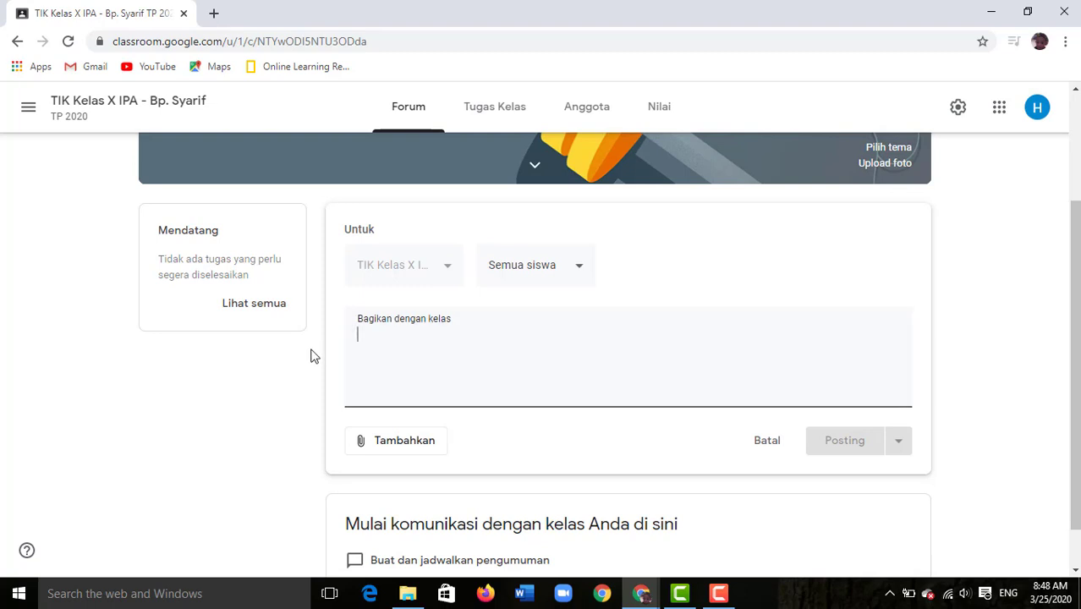
{"action": "scroll", "coordinate": [489, 350], "scroll_direction": "up", "scroll_amount": 2}
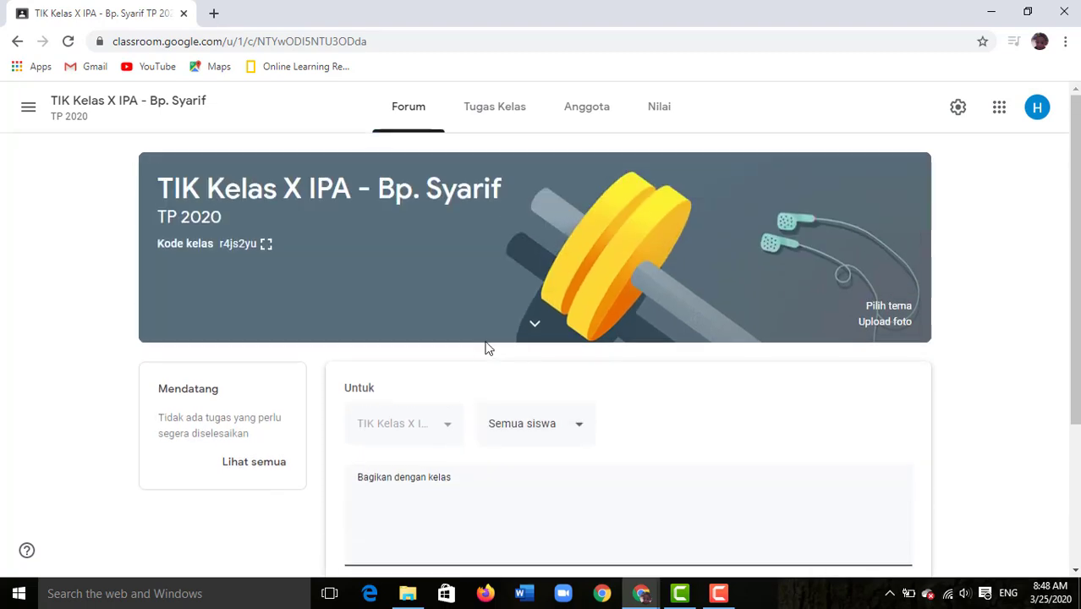
Examine which kinds of items can be created under Tugas Kelas.
{"action": "left_click", "coordinate": [510, 114]}
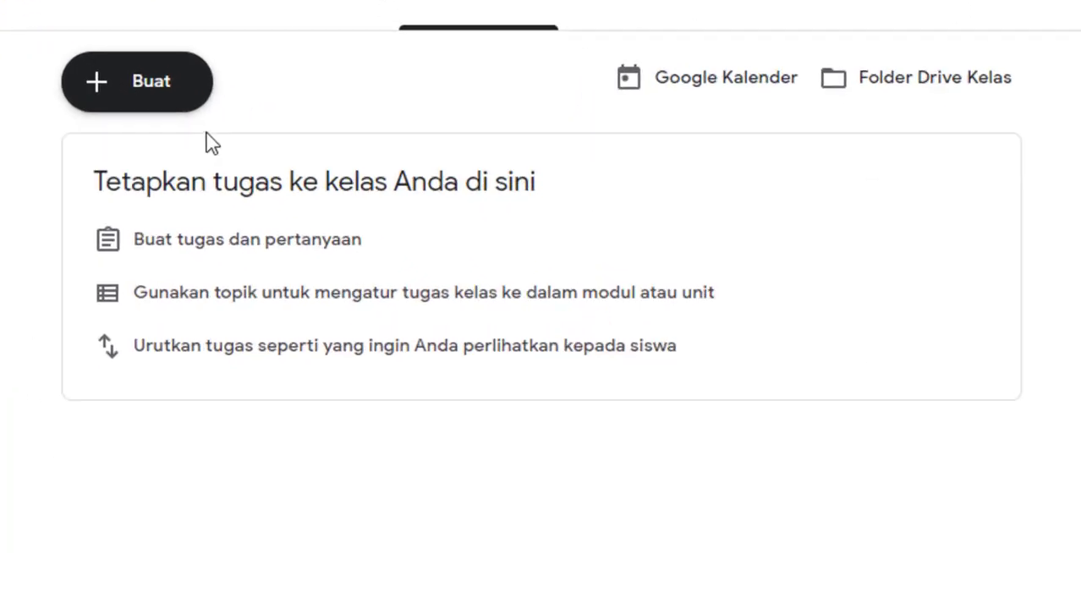
{"action": "left_click", "coordinate": [126, 101]}
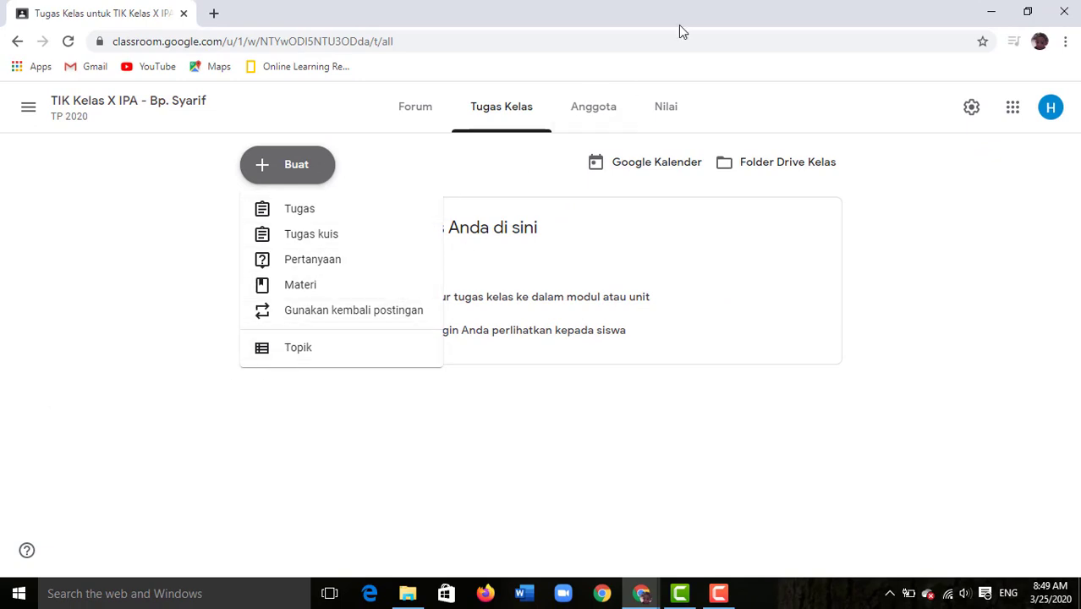
On the Anggota page, examine the teacher and student invitation forms, cancelling each without inviting anyone.
{"action": "left_click", "coordinate": [602, 117]}
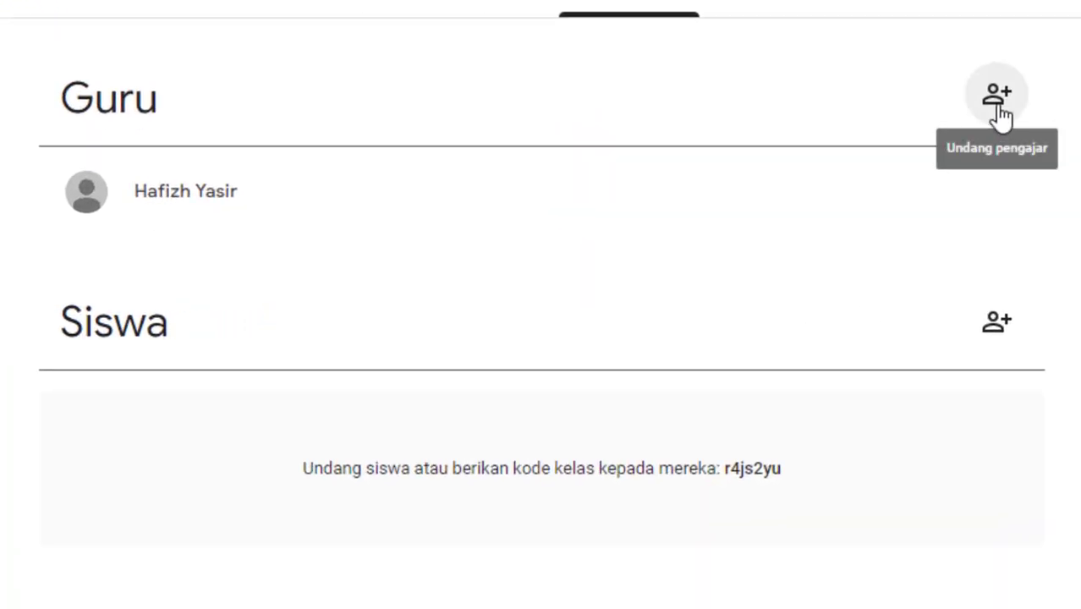
{"action": "left_click", "coordinate": [998, 105]}
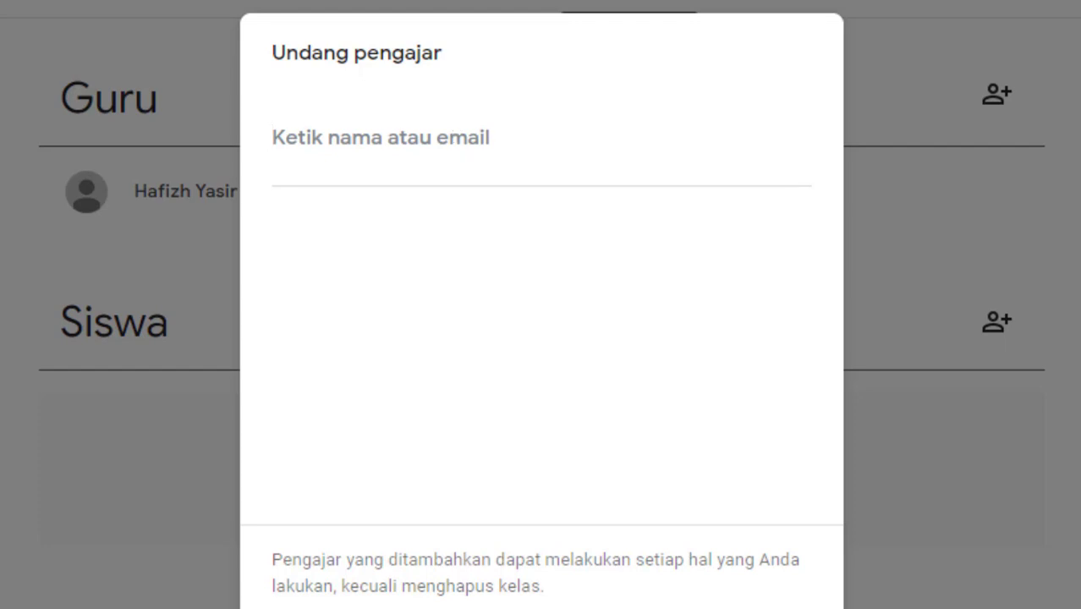
{"action": "left_click", "coordinate": [683, 602]}
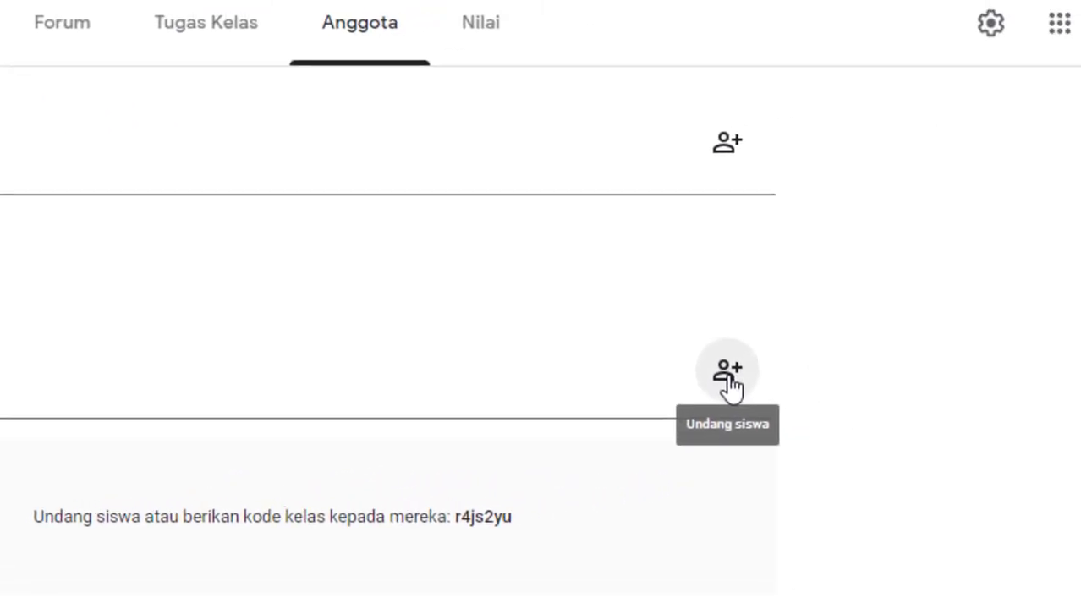
{"action": "left_click", "coordinate": [729, 381]}
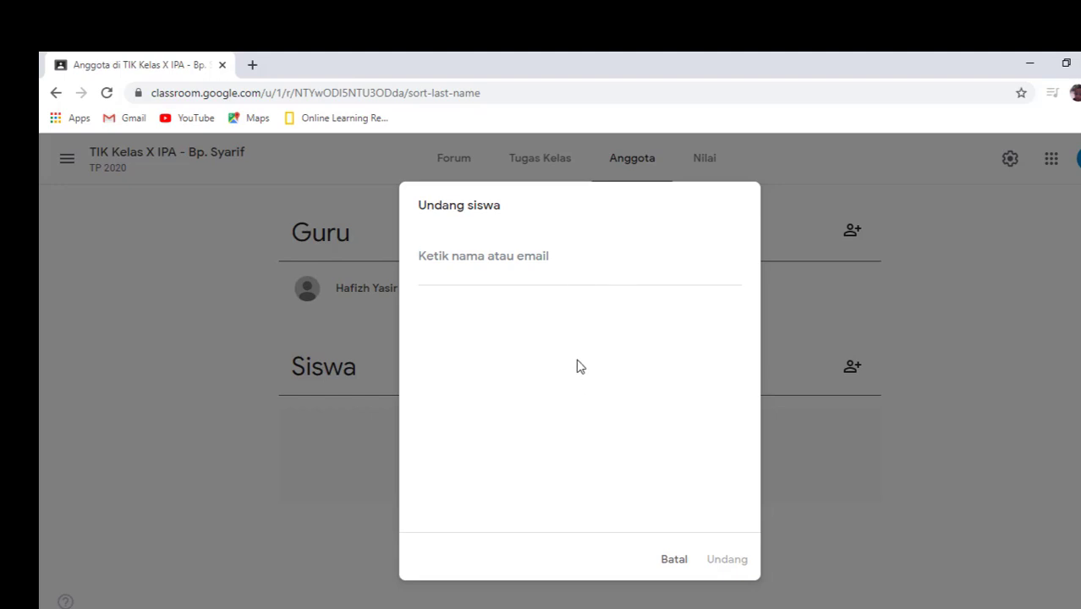
{"action": "left_click", "coordinate": [671, 568]}
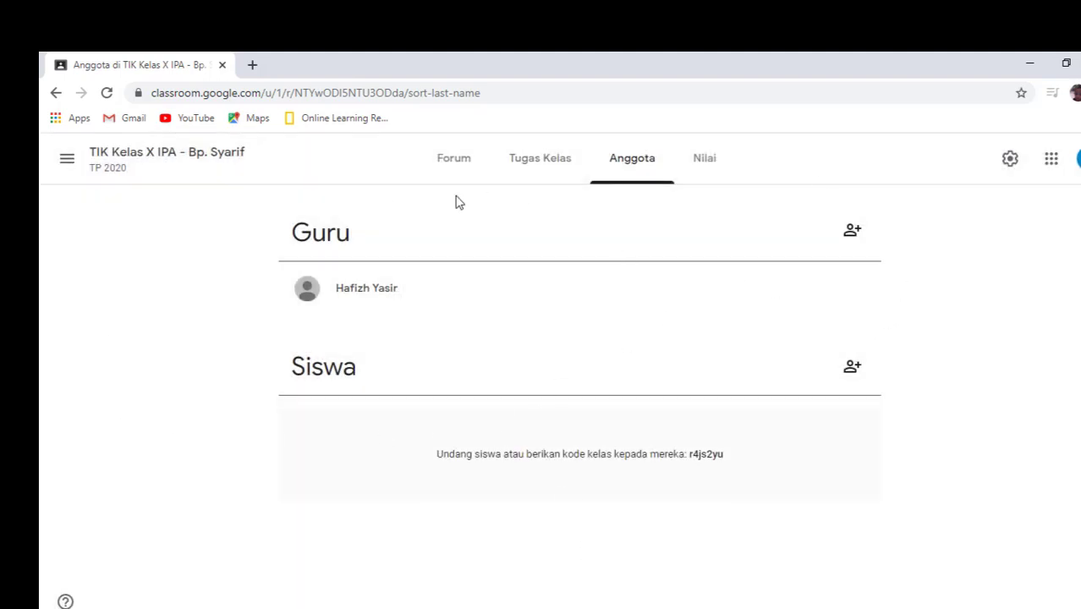
Review the class's Forum, Tugas Kelas, Anggota and Nilai pages, finishing on Forum.
{"action": "left_click", "coordinate": [456, 167]}
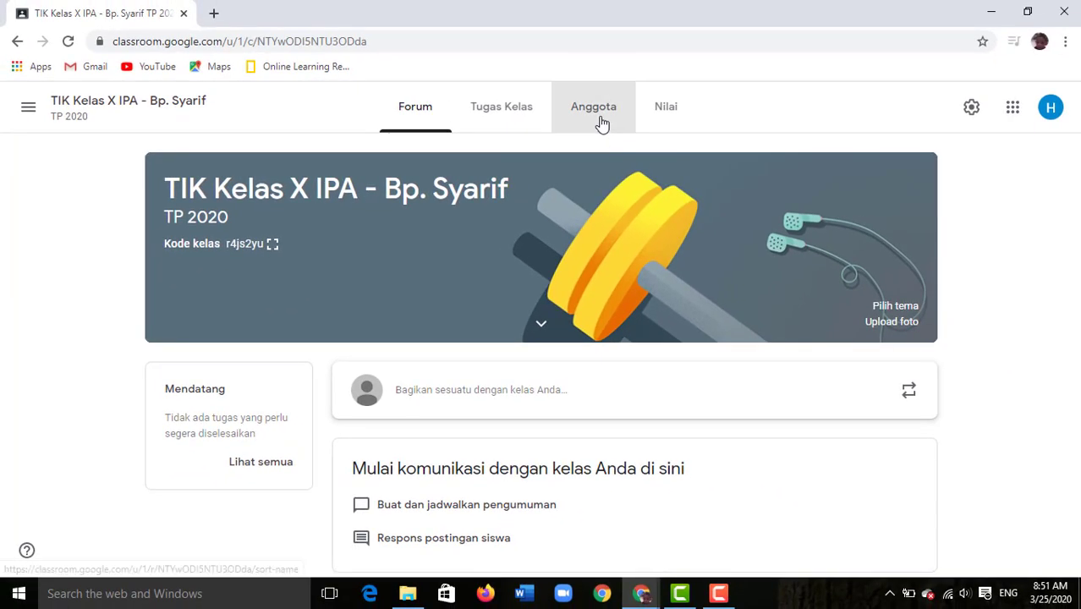
{"action": "left_click", "coordinate": [600, 122]}
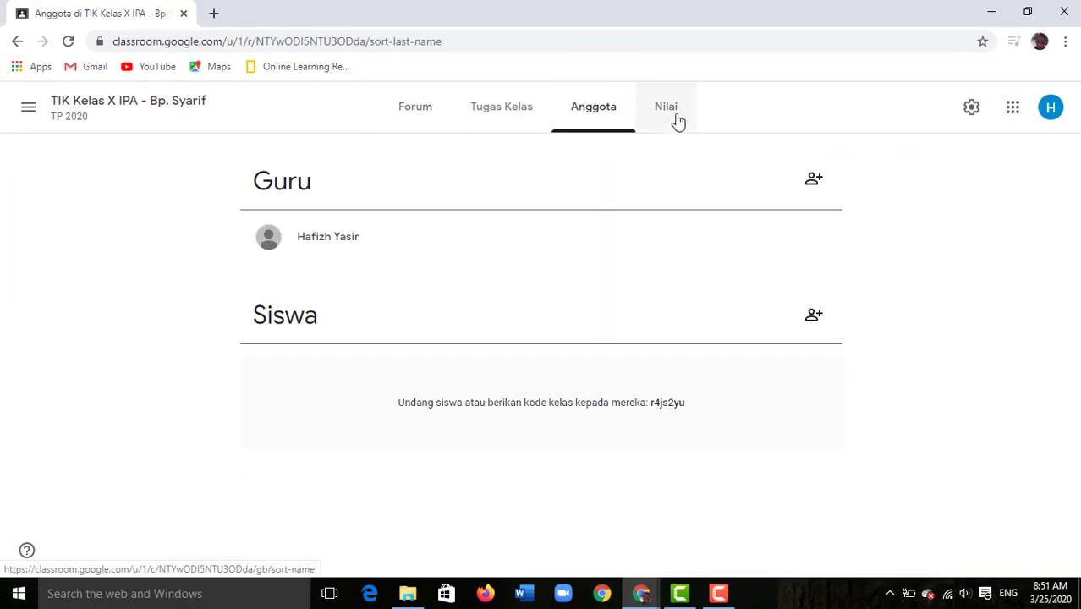
{"action": "left_click", "coordinate": [672, 114]}
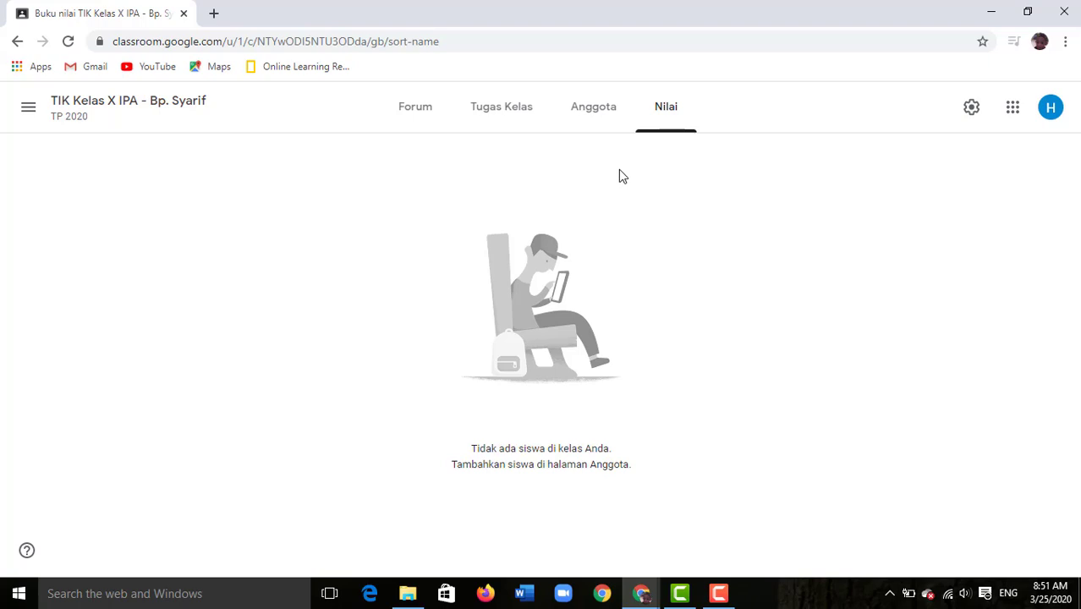
{"action": "left_click", "coordinate": [588, 122]}
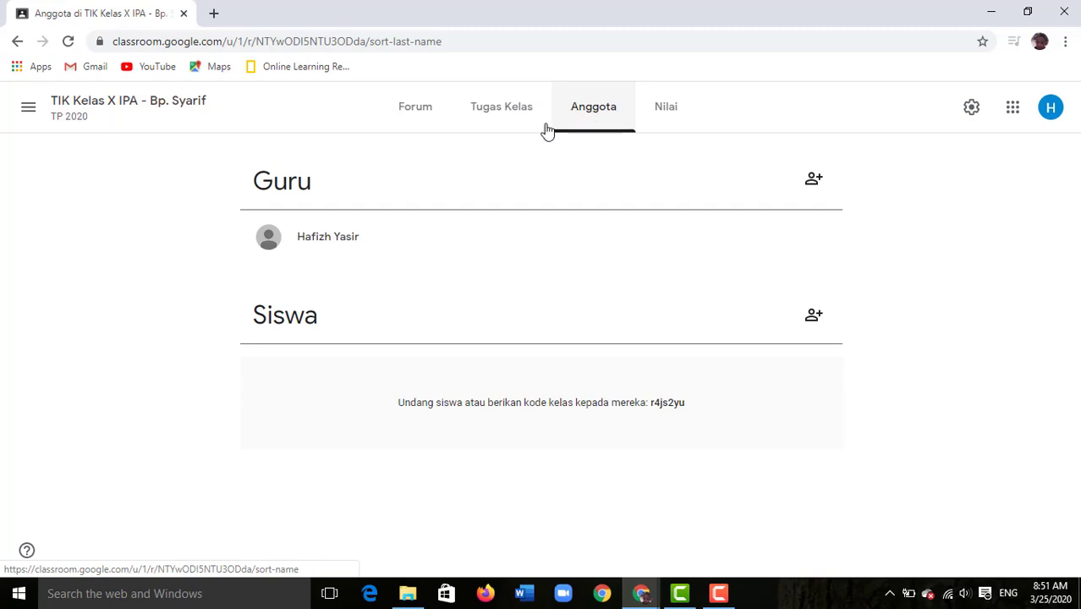
{"action": "left_click", "coordinate": [495, 124]}
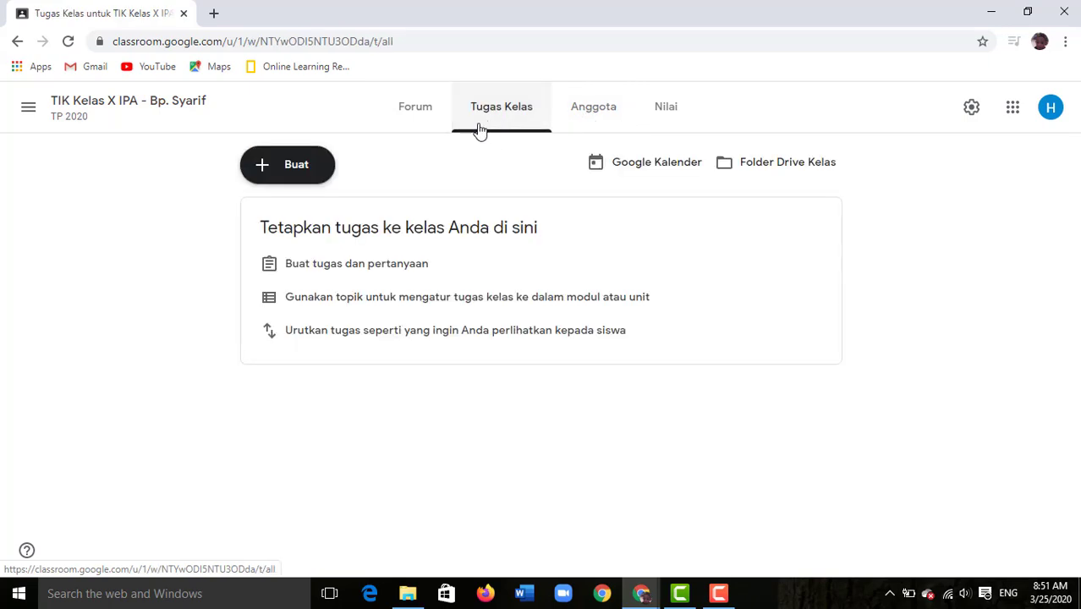
{"action": "left_click", "coordinate": [409, 116]}
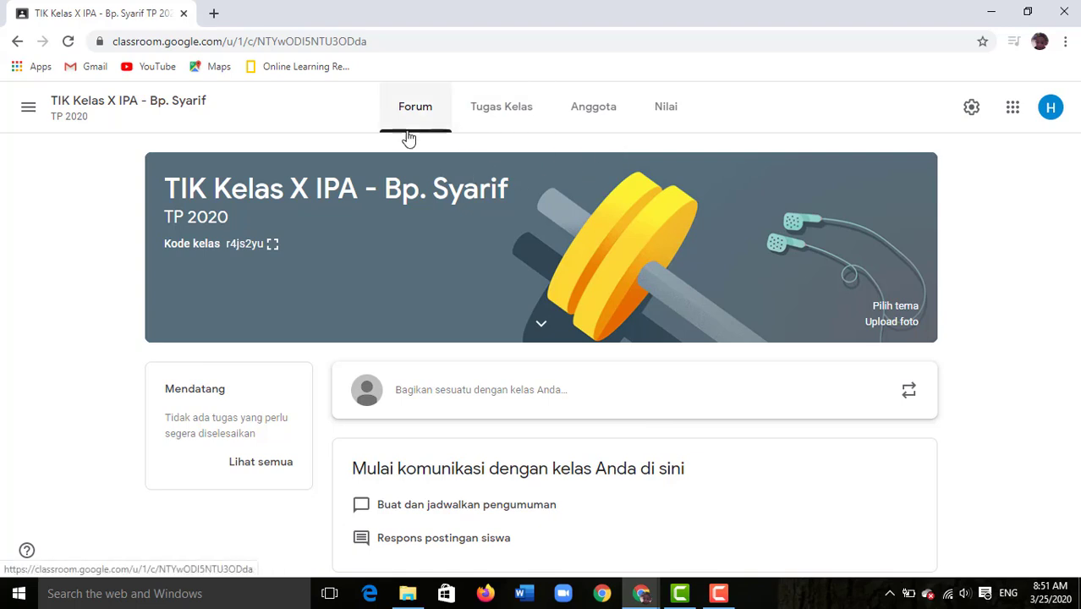
{"action": "left_click", "coordinate": [508, 113]}
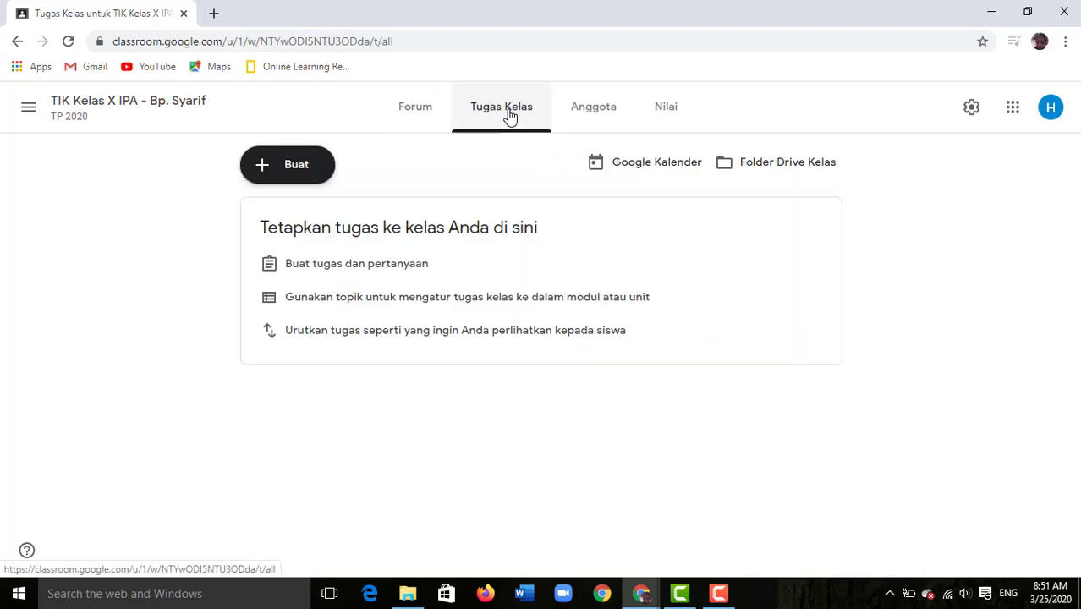
{"action": "left_click", "coordinate": [591, 115]}
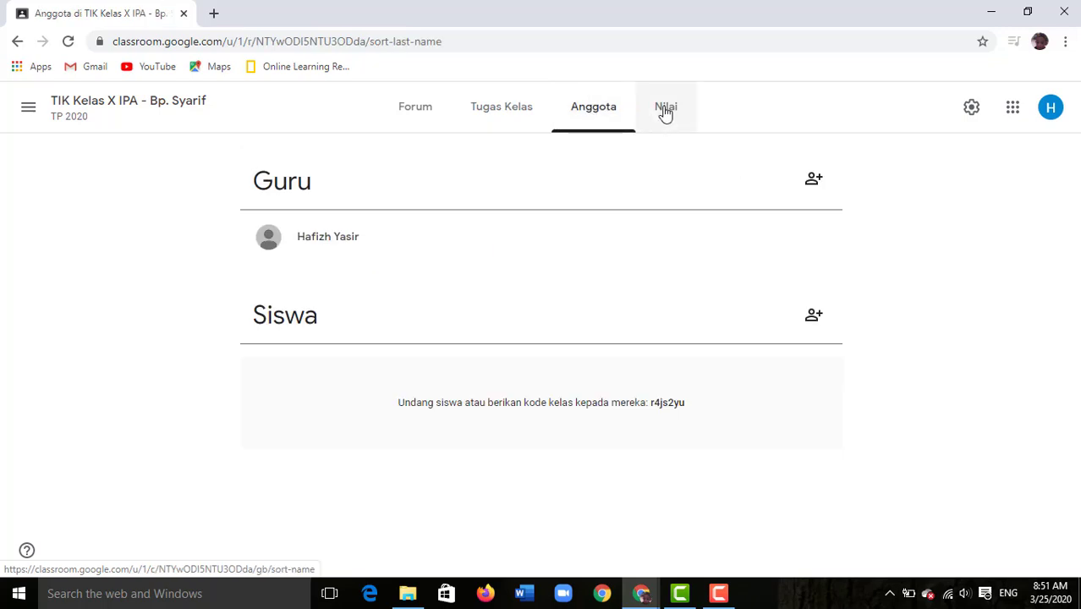
{"action": "left_click", "coordinate": [665, 112]}
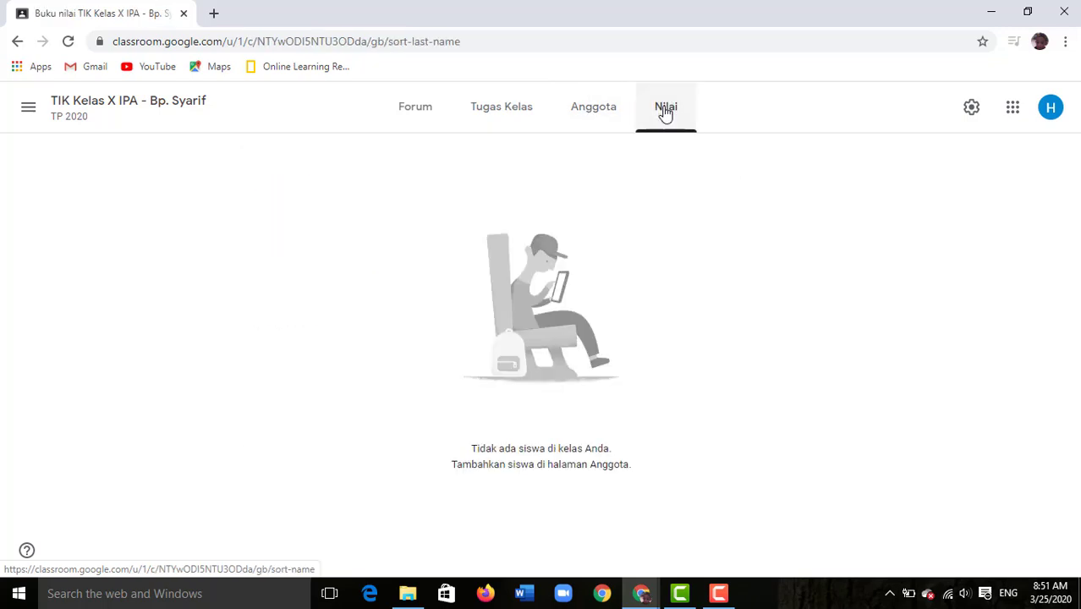
{"action": "left_click", "coordinate": [411, 111]}
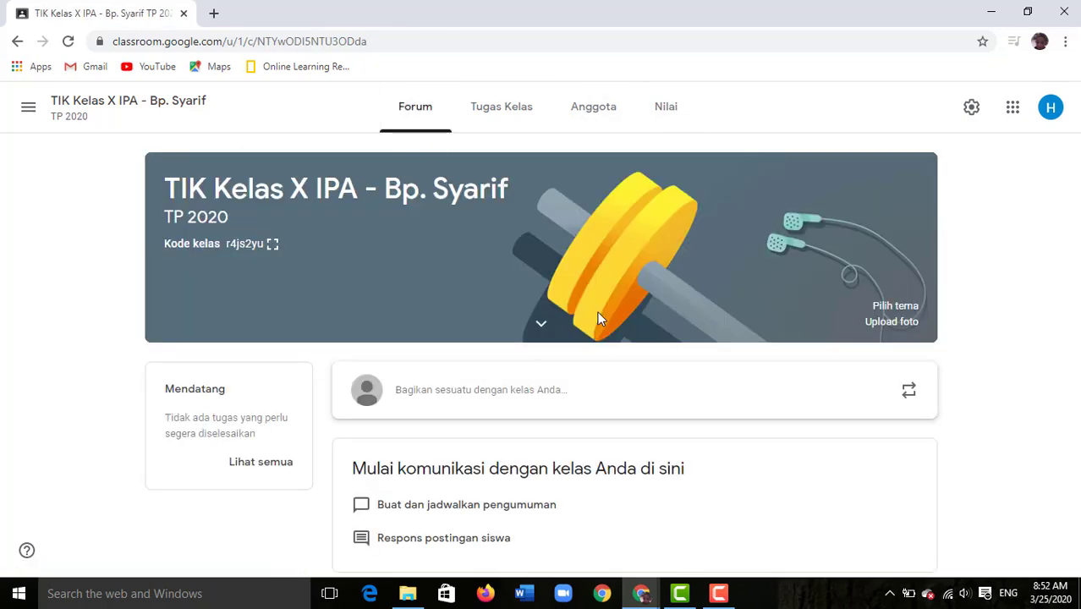